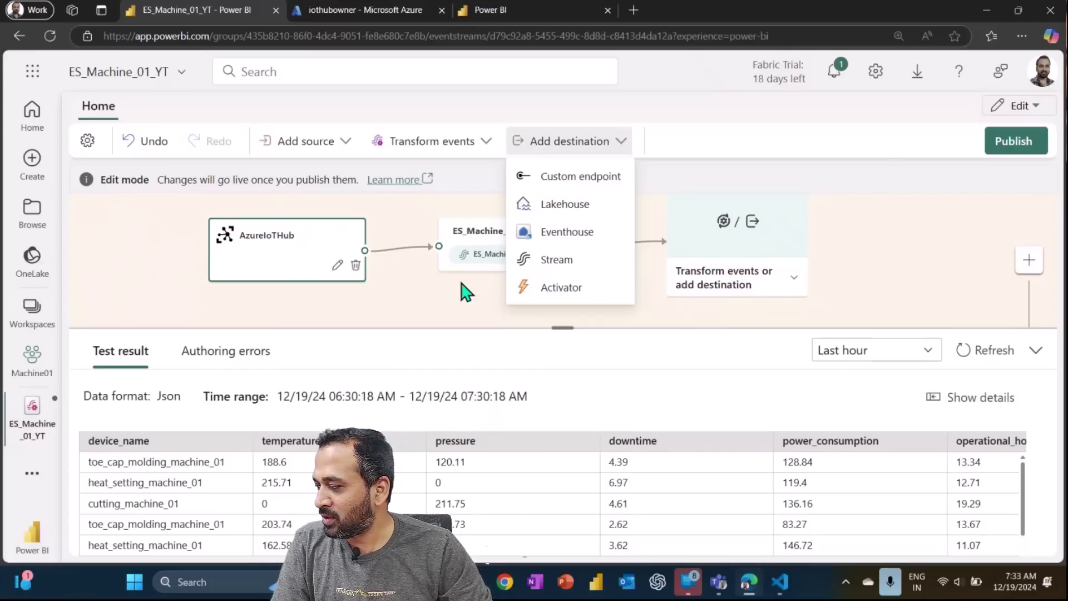
- Dismiss the open list of destination types
{"action": "left_click", "coordinate": [467, 294]}
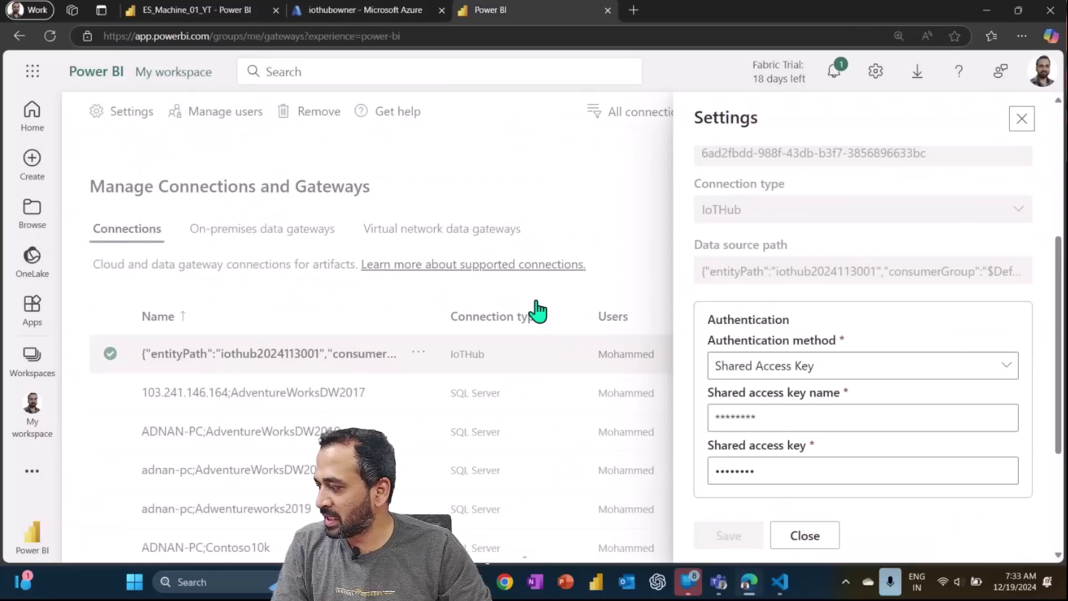
- Browse Workspaces to Machine01 and open its ES_Machine_01 eventstream
{"action": "left_click", "coordinate": [32, 361]}
{"action": "scroll", "coordinate": [172, 301], "scroll_direction": "down", "scroll_amount": 6}
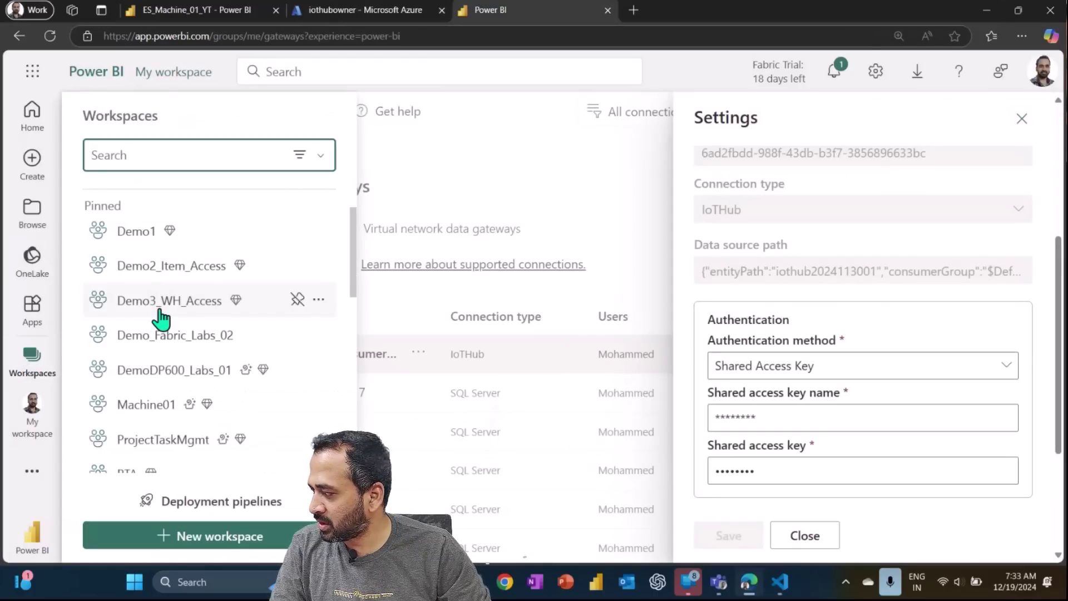
{"action": "scroll", "coordinate": [222, 304], "scroll_direction": "up", "scroll_amount": 3}
{"action": "scroll", "coordinate": [232, 303], "scroll_direction": "up", "scroll_amount": 5}
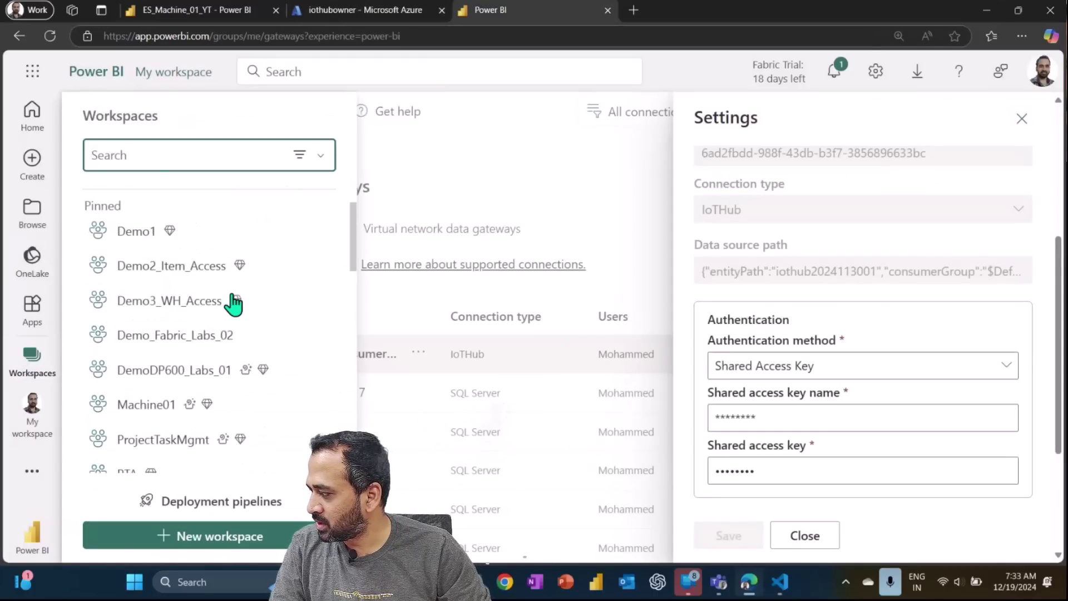
{"action": "scroll", "coordinate": [179, 322], "scroll_direction": "down", "scroll_amount": 4}
{"action": "scroll", "coordinate": [174, 291], "scroll_direction": "up", "scroll_amount": 1}
{"action": "left_click", "coordinate": [146, 265]}
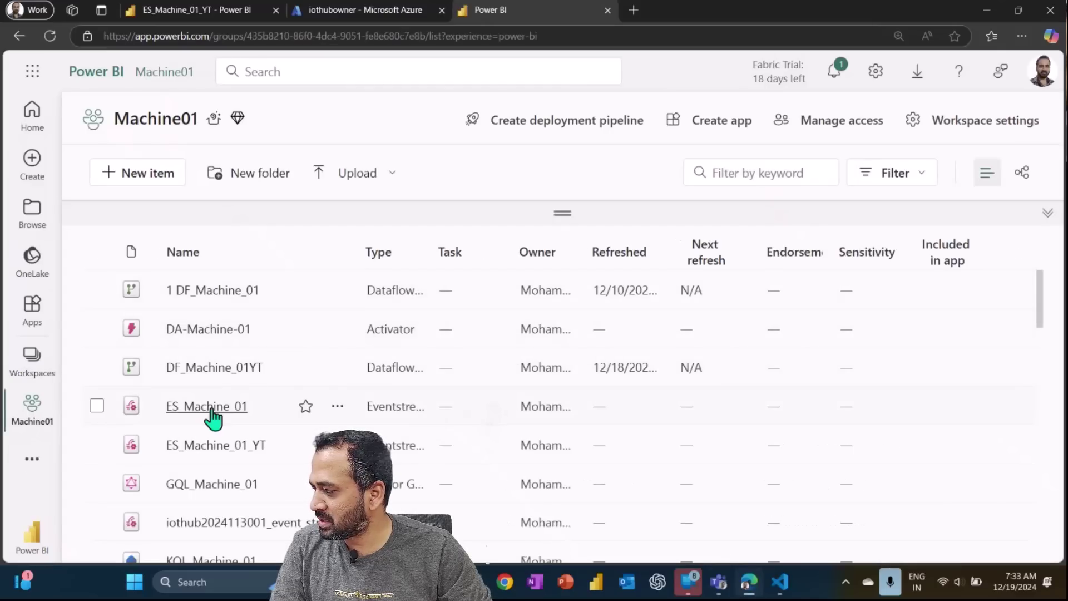
{"action": "left_click", "coordinate": [212, 409]}
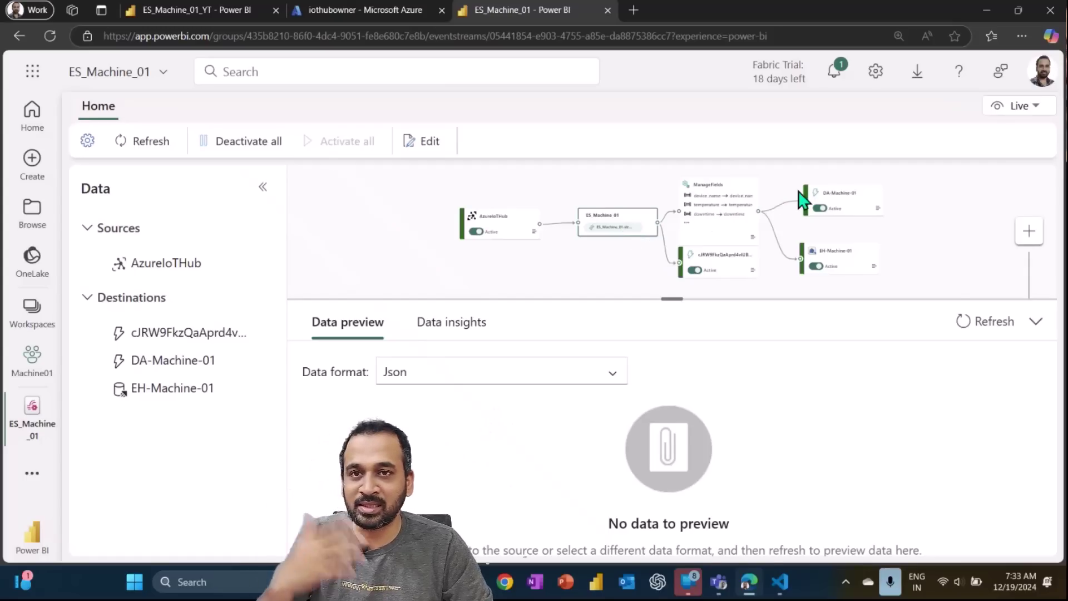
- Collapse the Data pane and switch ES_Machine_01 from Live to Edit mode
{"action": "left_click", "coordinate": [263, 186]}
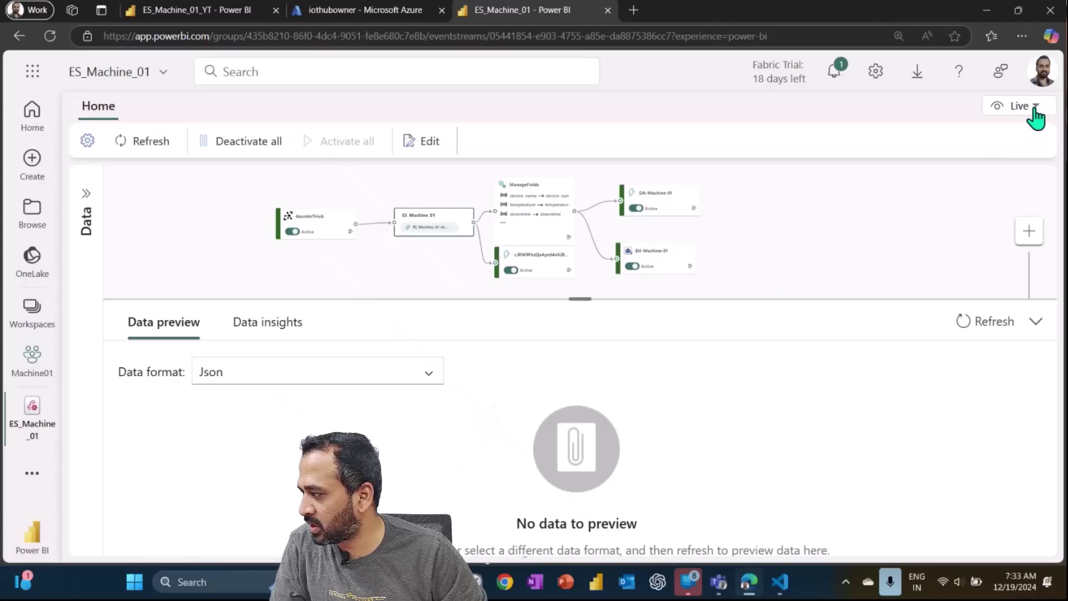
{"action": "left_click", "coordinate": [426, 145]}
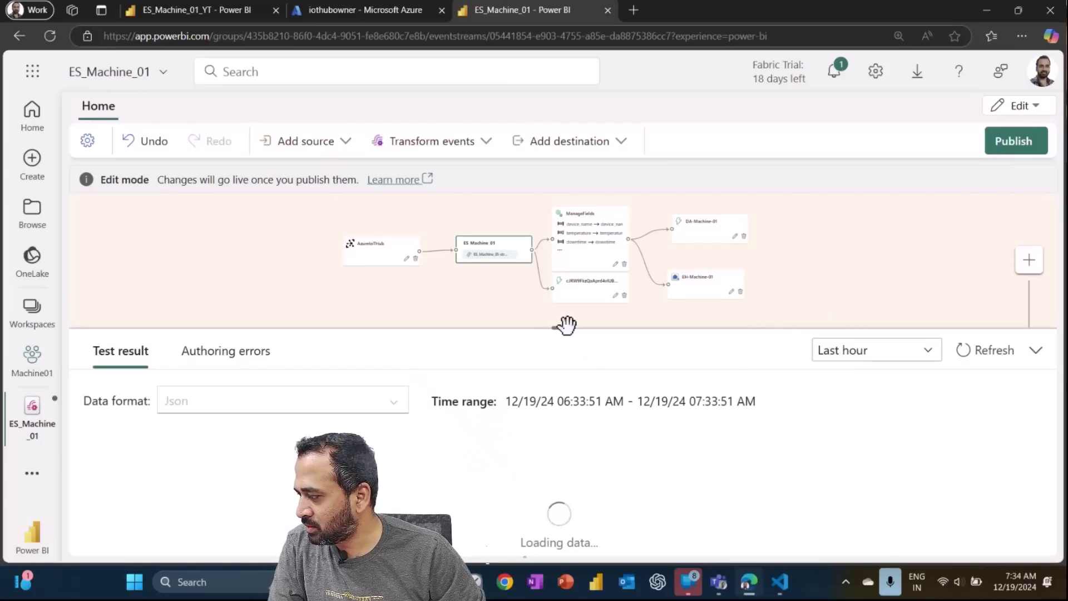
- Resize the Test result pane and preview the AzureIoTHub source's incoming data
{"action": "left_click", "coordinate": [1035, 351]}
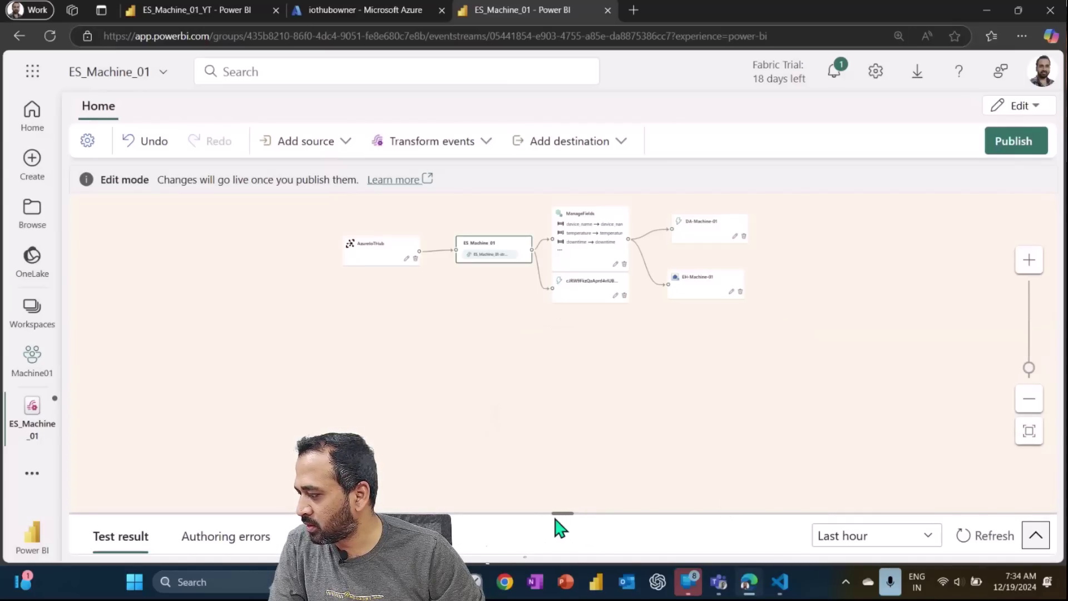
{"action": "left_click_drag", "start_coordinate": [566, 526], "coordinate": [570, 414]}
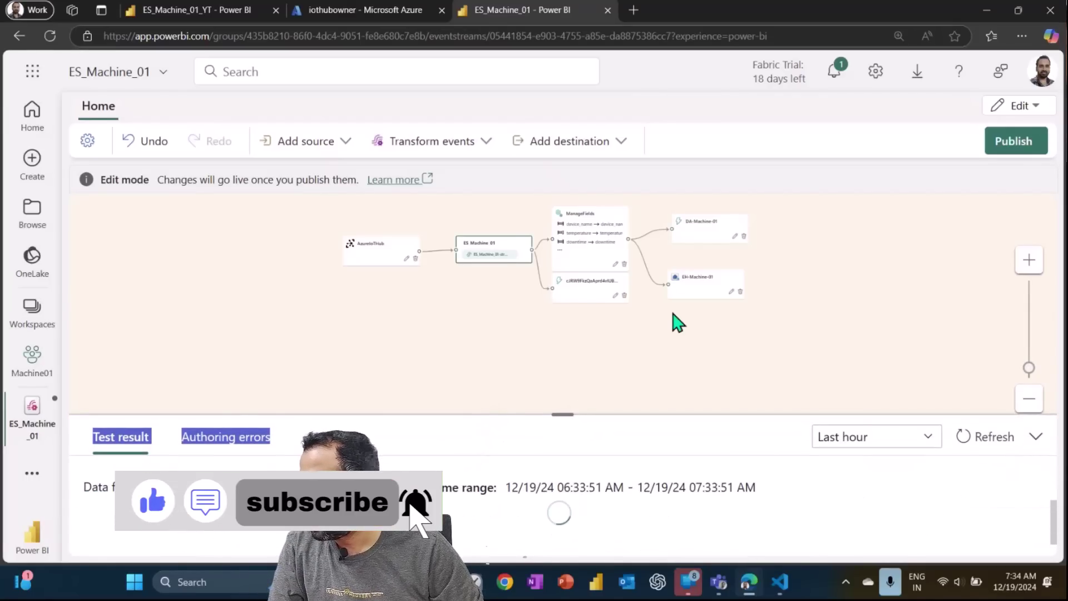
{"action": "scroll", "coordinate": [437, 253], "scroll_direction": "up", "scroll_amount": 3}
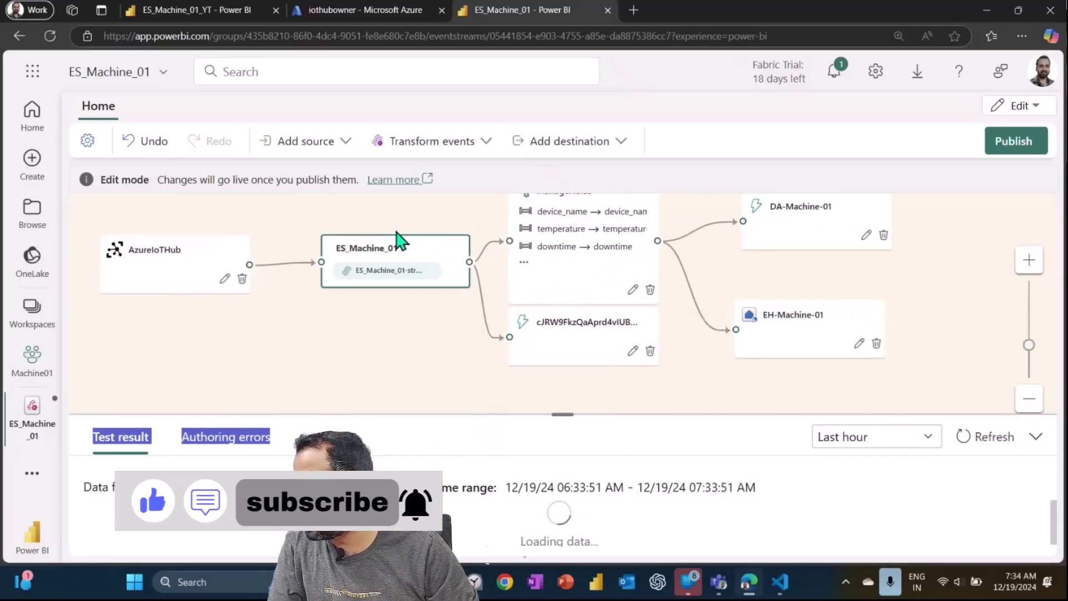
{"action": "left_click", "coordinate": [167, 251]}
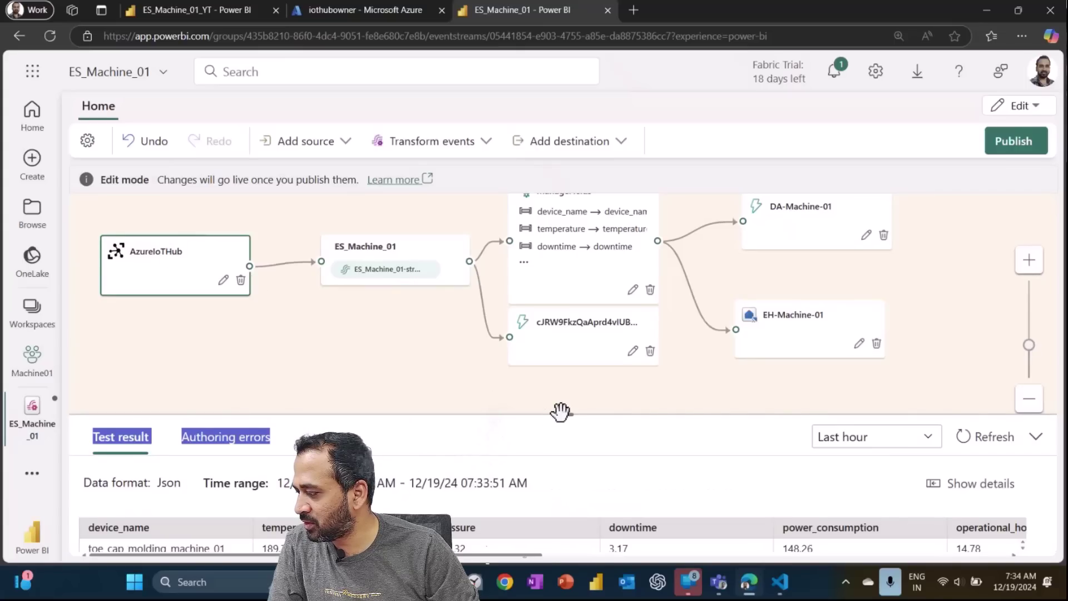
{"action": "left_click_drag", "start_coordinate": [562, 414], "coordinate": [564, 394]}
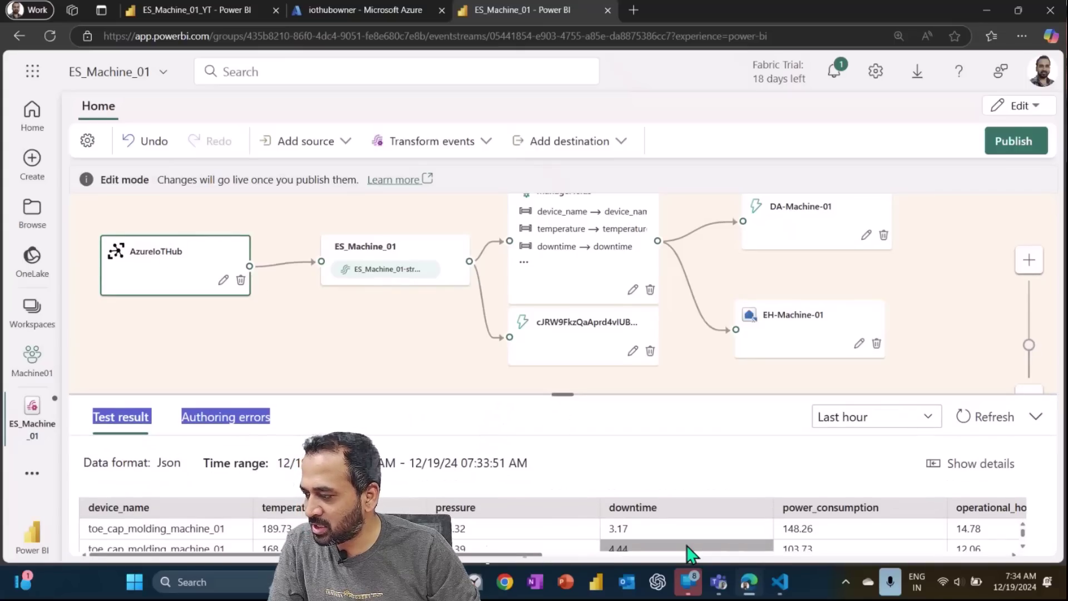
{"action": "left_click_drag", "start_coordinate": [426, 327], "coordinate": [304, 365]}
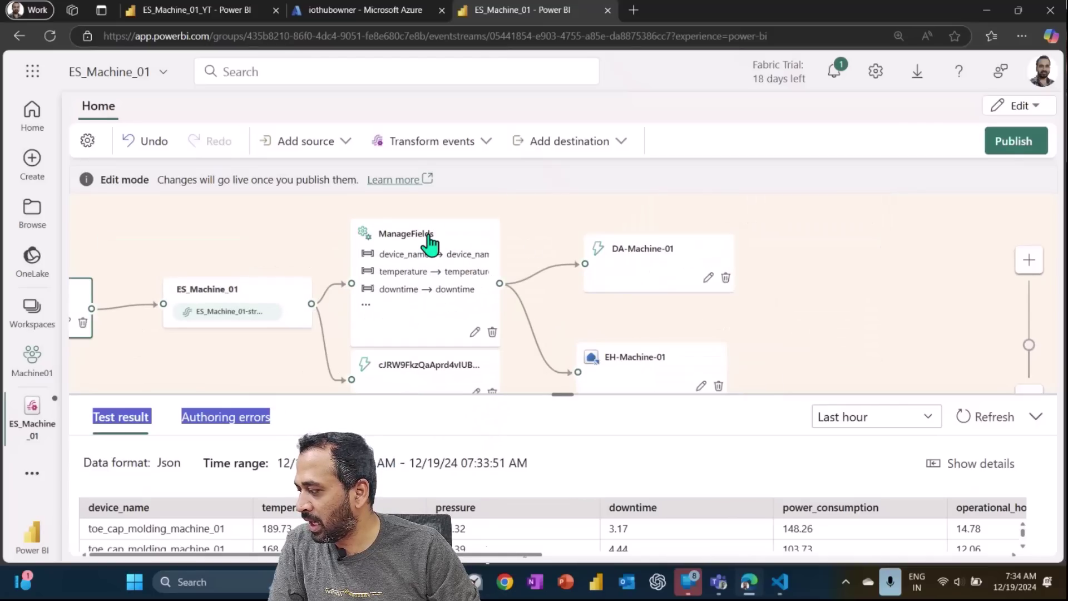
- Select the ManageFields step to see its device_name, temperature, downtime and power_consumption output
{"action": "left_click_drag", "start_coordinate": [428, 244], "coordinate": [479, 223]}
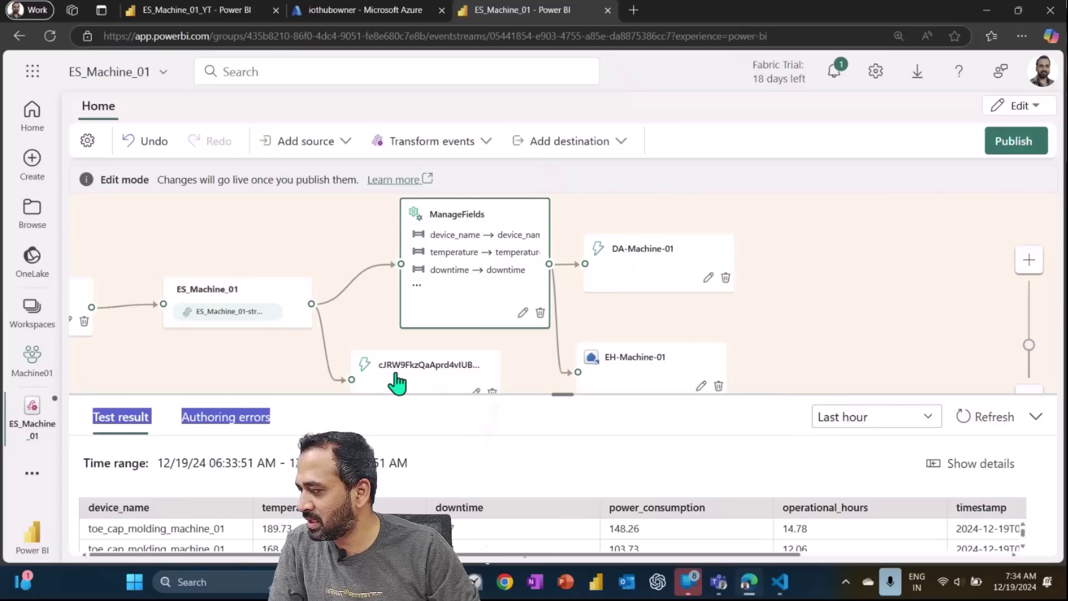
{"action": "left_click", "coordinate": [1029, 260]}
{"action": "left_click_drag", "start_coordinate": [587, 302], "coordinate": [537, 336]}
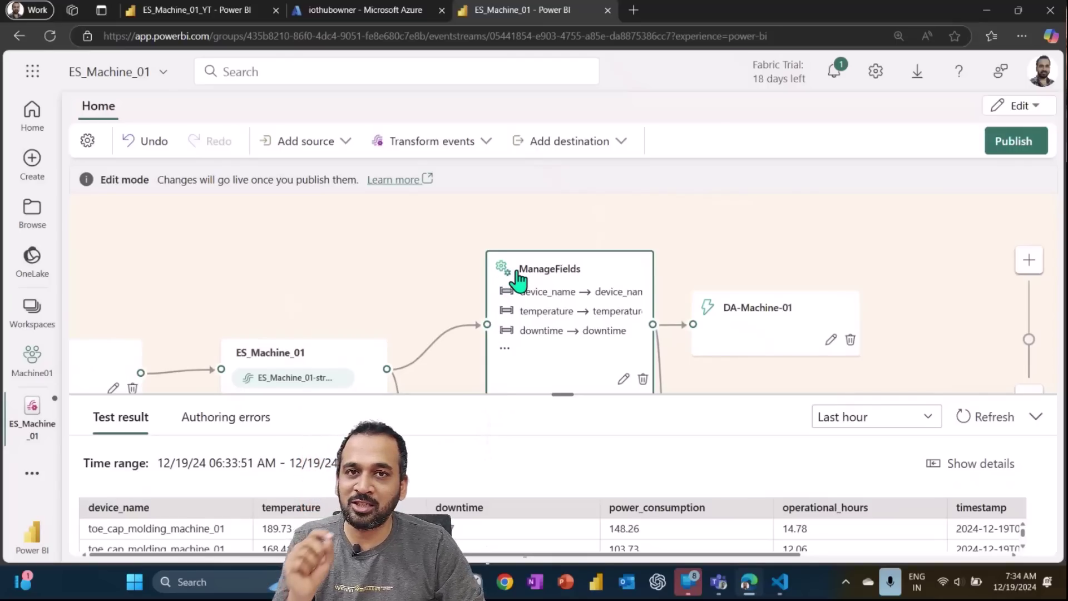
{"action": "left_click_drag", "start_coordinate": [738, 258], "coordinate": [644, 190]}
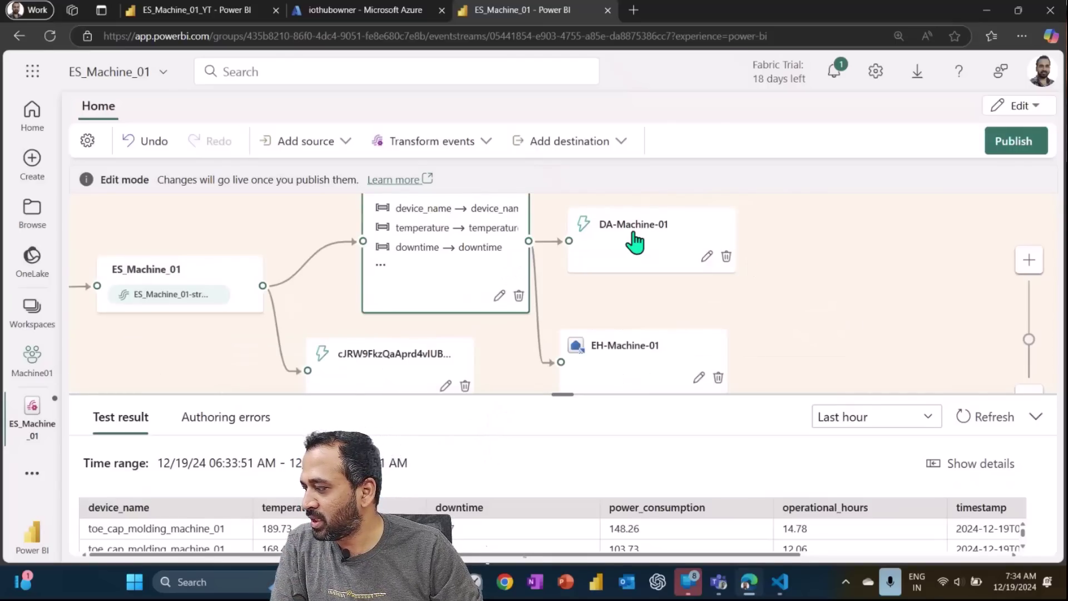
{"action": "left_click_drag", "start_coordinate": [782, 327], "coordinate": [828, 349]}
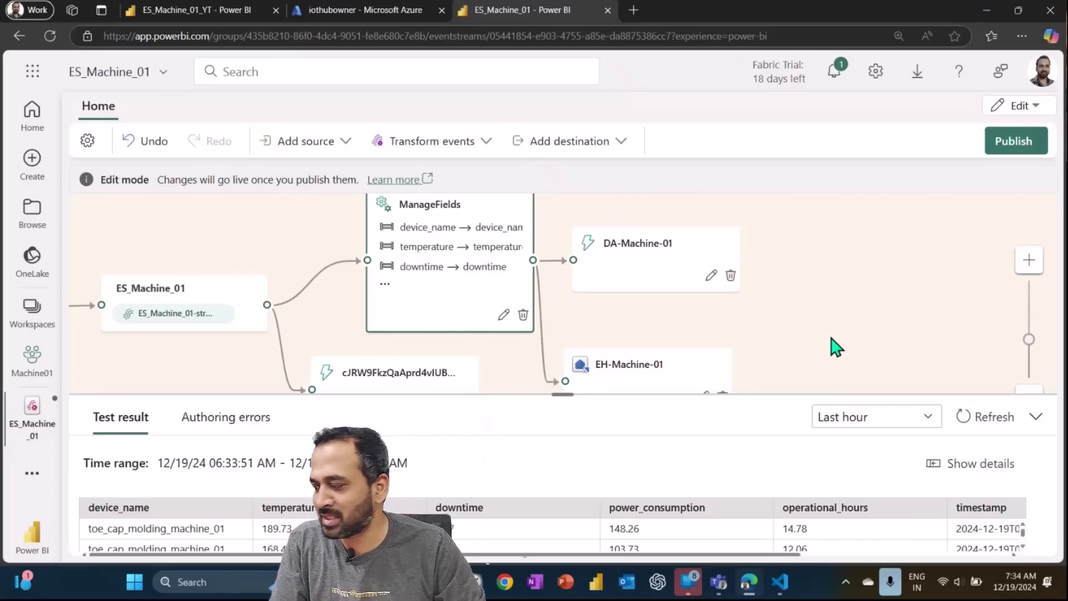
{"action": "left_click_drag", "start_coordinate": [818, 258], "coordinate": [863, 303]}
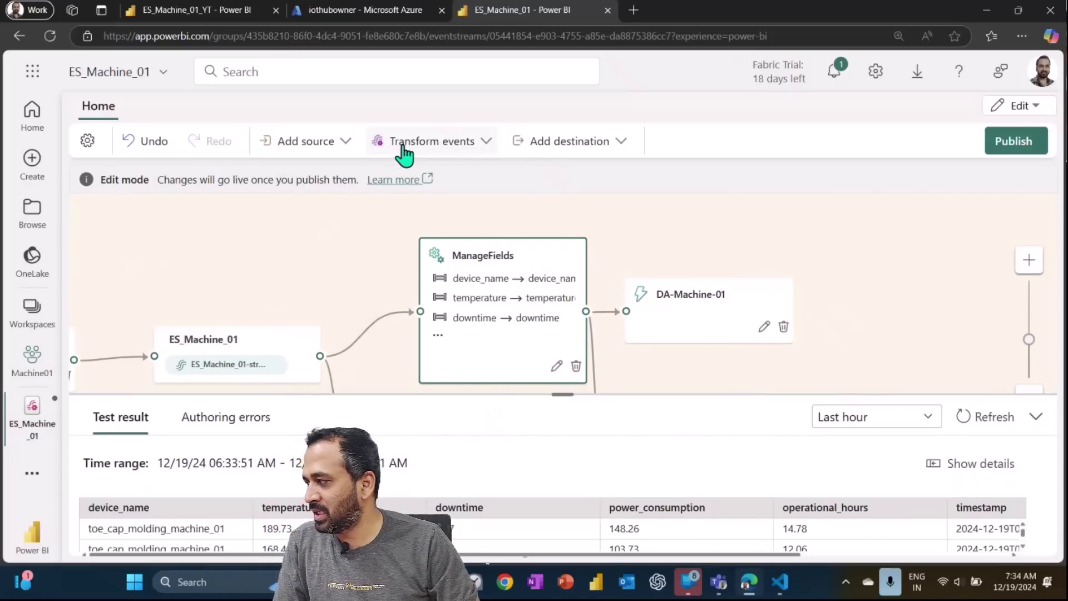
{"action": "left_click", "coordinate": [480, 144]}
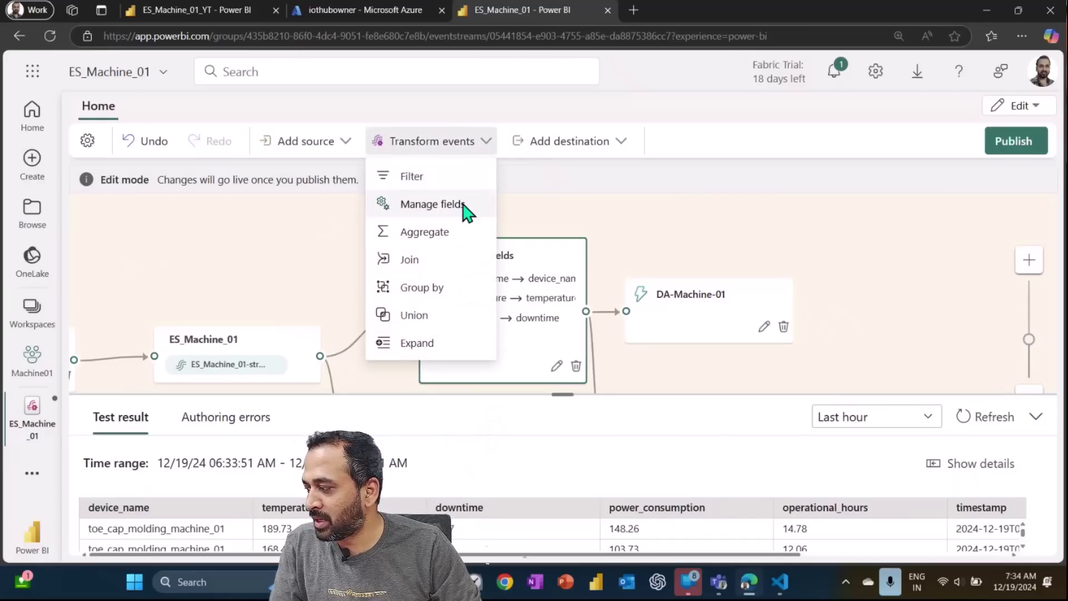
{"action": "left_click", "coordinate": [556, 276]}
{"action": "left_click", "coordinate": [555, 367]}
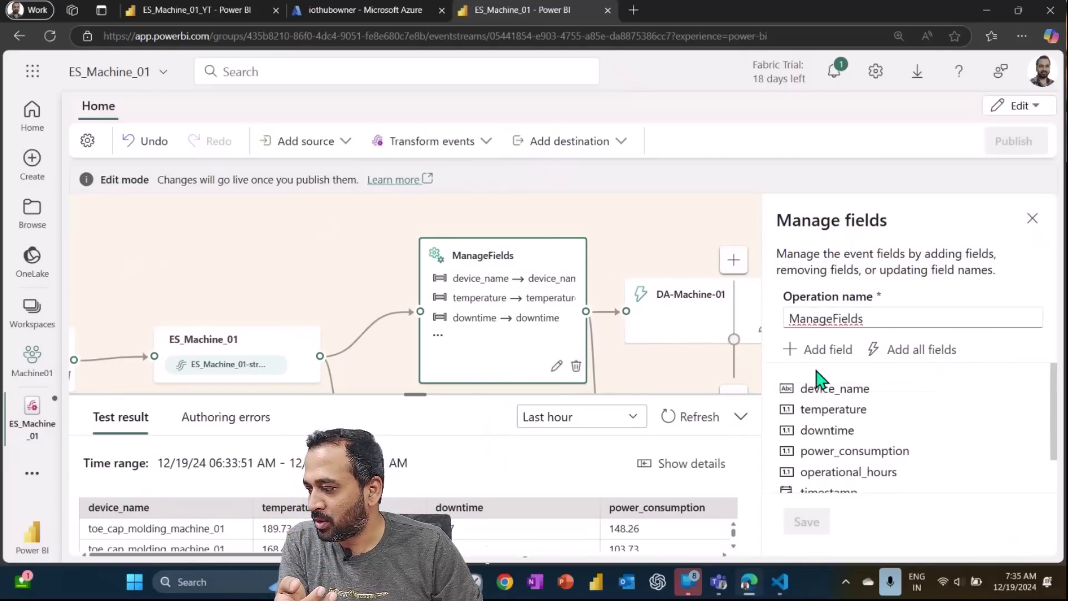
{"action": "left_click", "coordinate": [830, 357]}
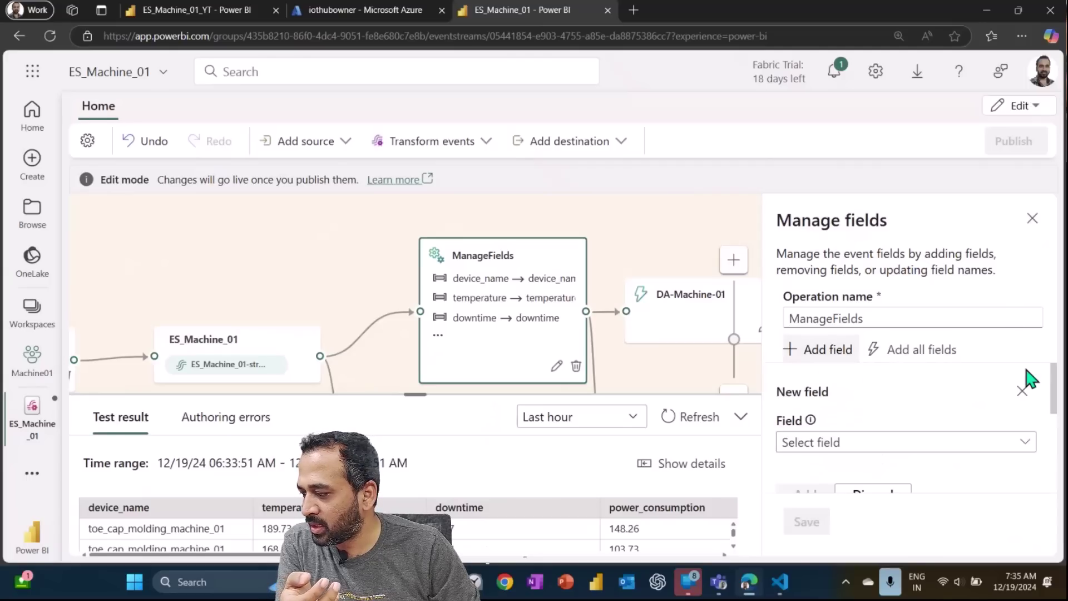
{"action": "scroll", "coordinate": [1059, 377], "scroll_direction": "down", "scroll_amount": 1}
{"action": "left_click", "coordinate": [988, 430]}
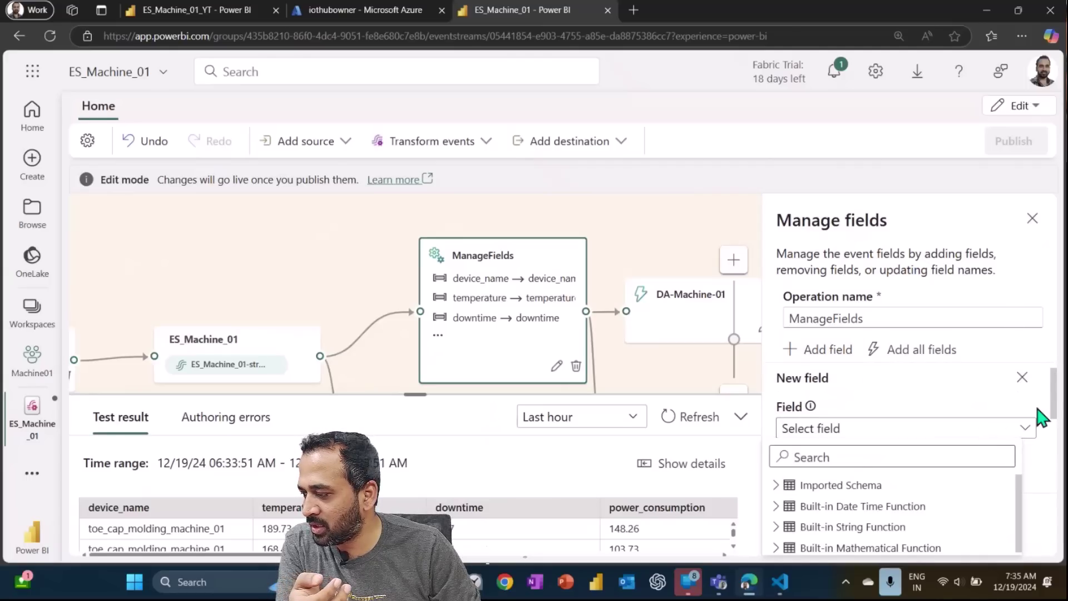
{"action": "left_click", "coordinate": [1057, 398]}
{"action": "mouse_move", "coordinate": [1057, 407]}
{"action": "left_mouse_down"}
{"action": "mouse_move", "coordinate": [1056, 441]}
{"action": "mouse_move", "coordinate": [1056, 415]}
{"action": "left_mouse_up"}
{"action": "left_click", "coordinate": [990, 416]}
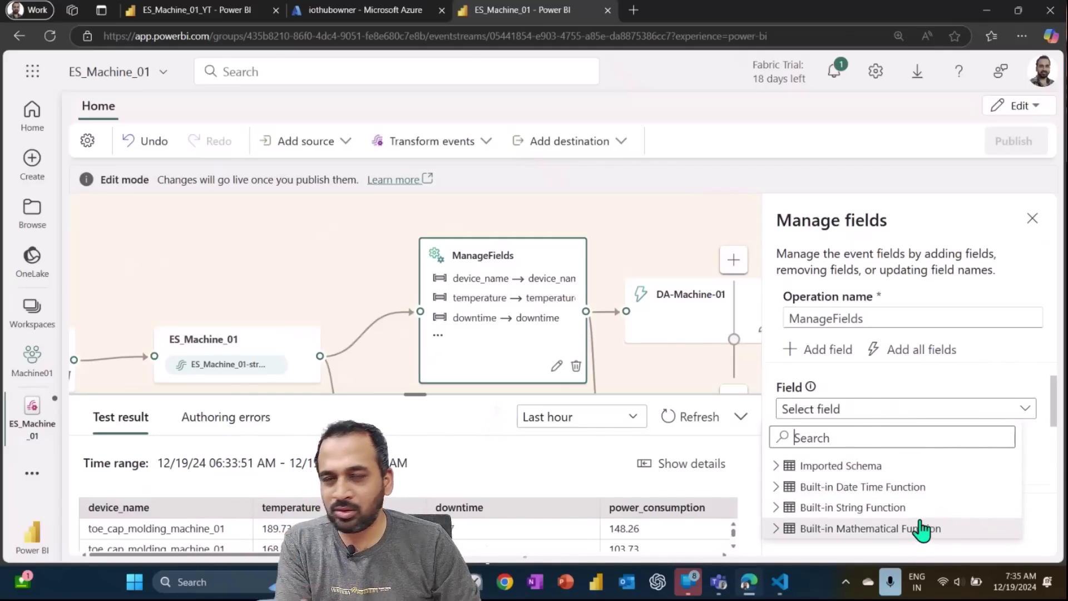
{"action": "left_click", "coordinate": [777, 467]}
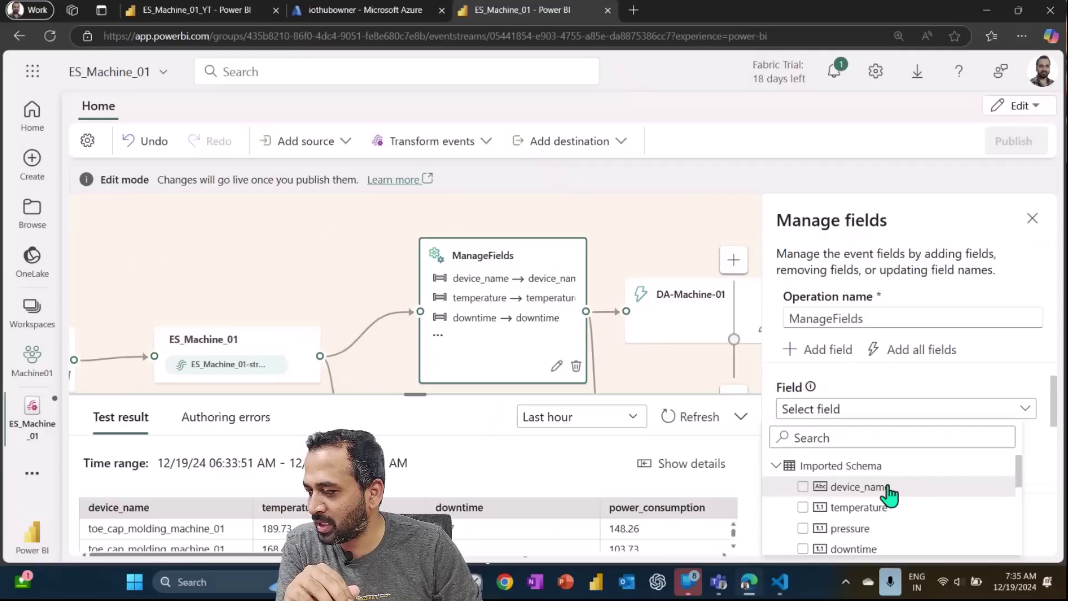
{"action": "left_click_drag", "start_coordinate": [1023, 477], "coordinate": [1021, 529]}
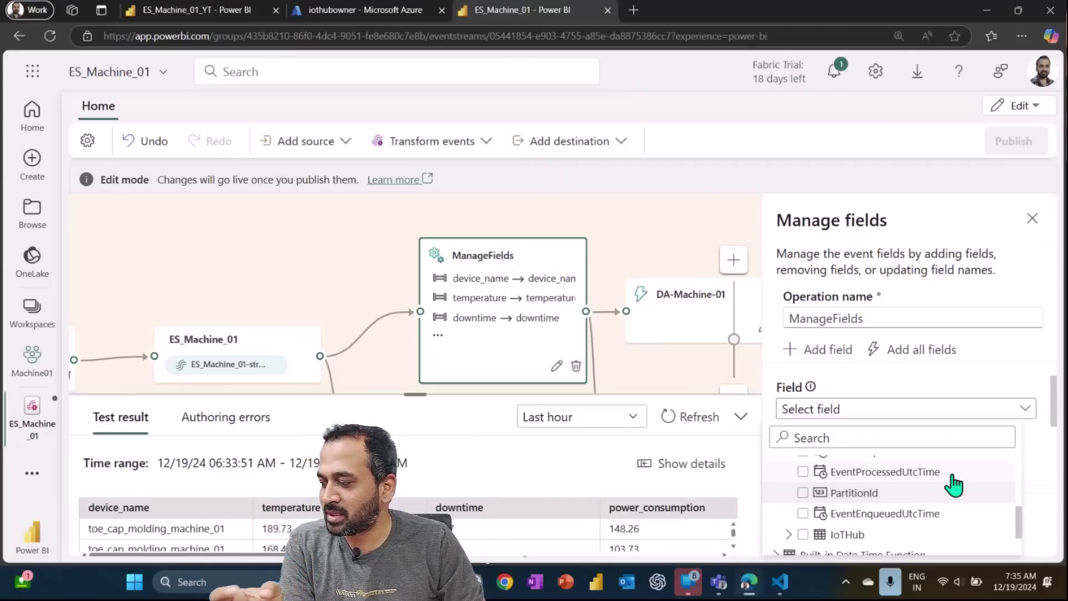
{"action": "scroll", "coordinate": [1057, 420], "scroll_direction": "down", "scroll_amount": 3}
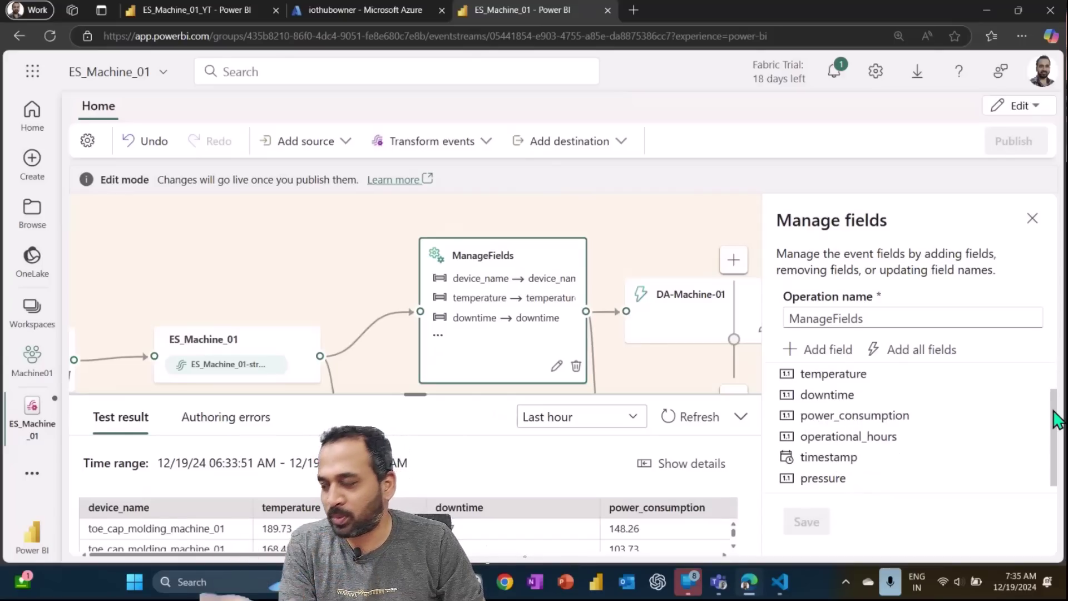
{"action": "scroll", "coordinate": [1055, 413], "scroll_direction": "down", "scroll_amount": 1}
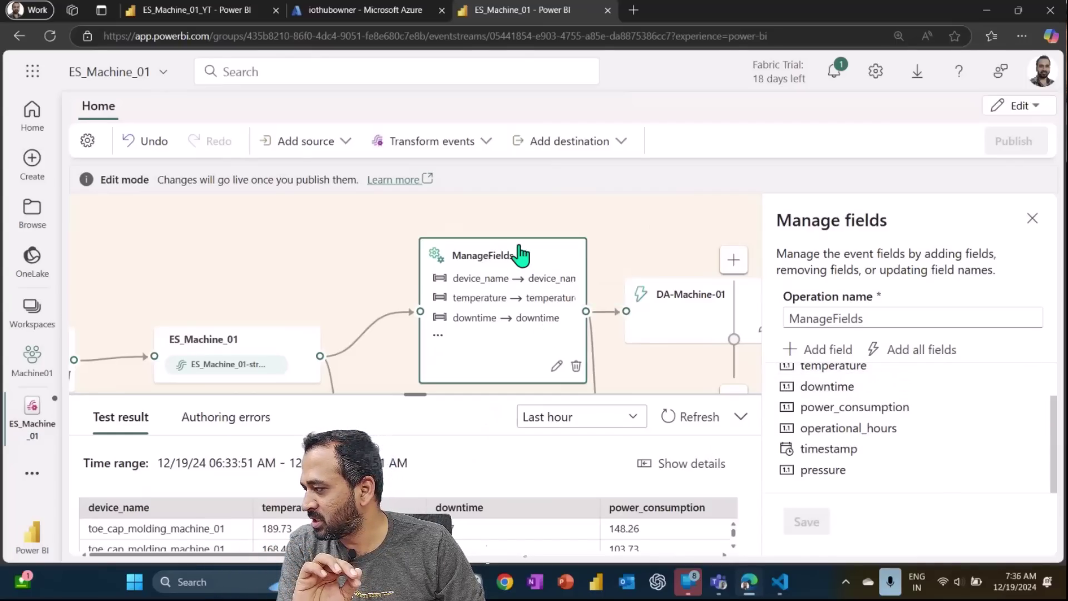
{"action": "left_click", "coordinate": [1032, 219]}
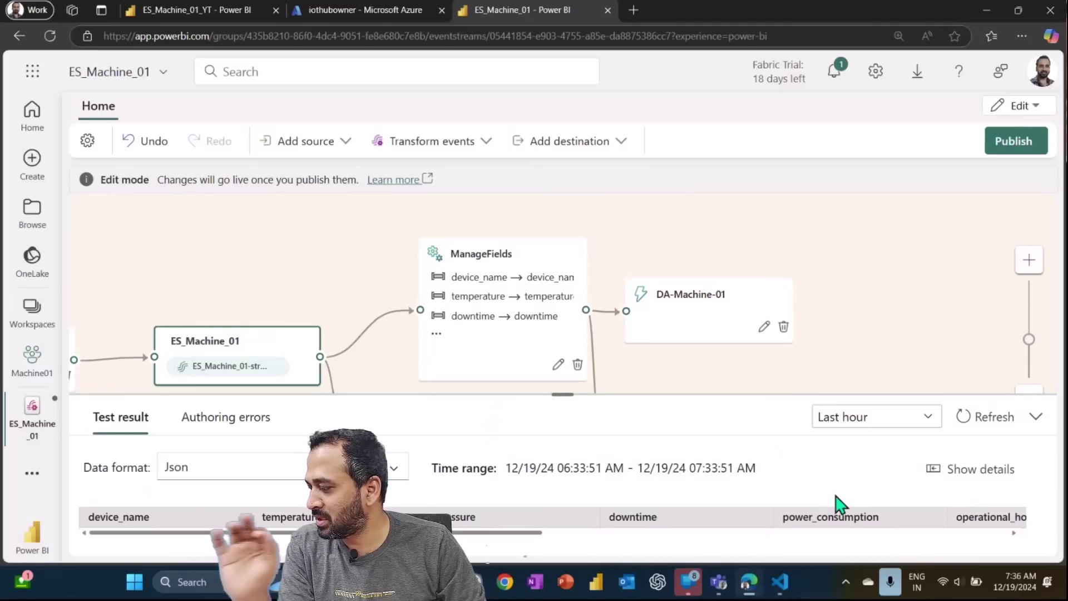
- Select the EH-Machine-01 destination to list its test rows, with pressure values like 175.32
{"action": "left_click_drag", "start_coordinate": [532, 534], "coordinate": [836, 539]}
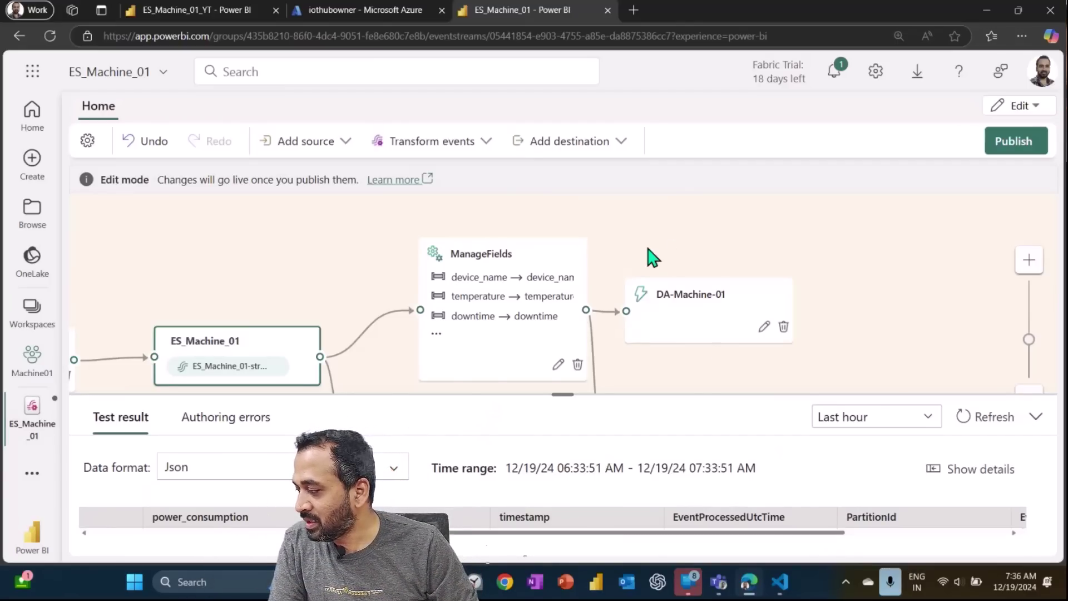
{"action": "left_click_drag", "start_coordinate": [648, 256], "coordinate": [595, 222]}
{"action": "left_click", "coordinate": [627, 355]}
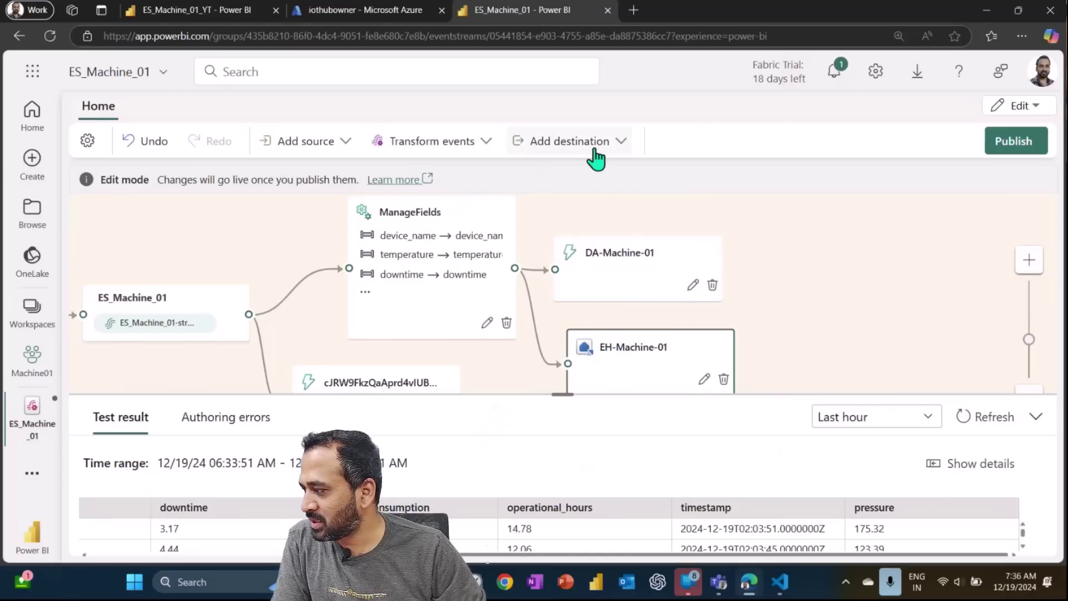
- Add an Eventhouse destination, then close its settings and delete that node
{"action": "left_click", "coordinate": [618, 142]}
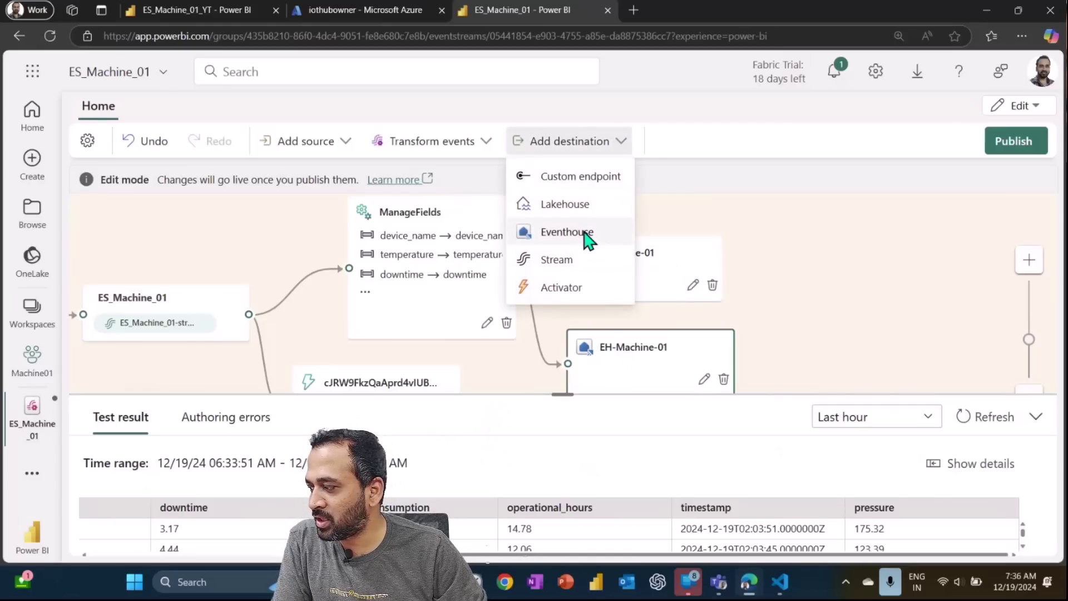
{"action": "left_click", "coordinate": [567, 232]}
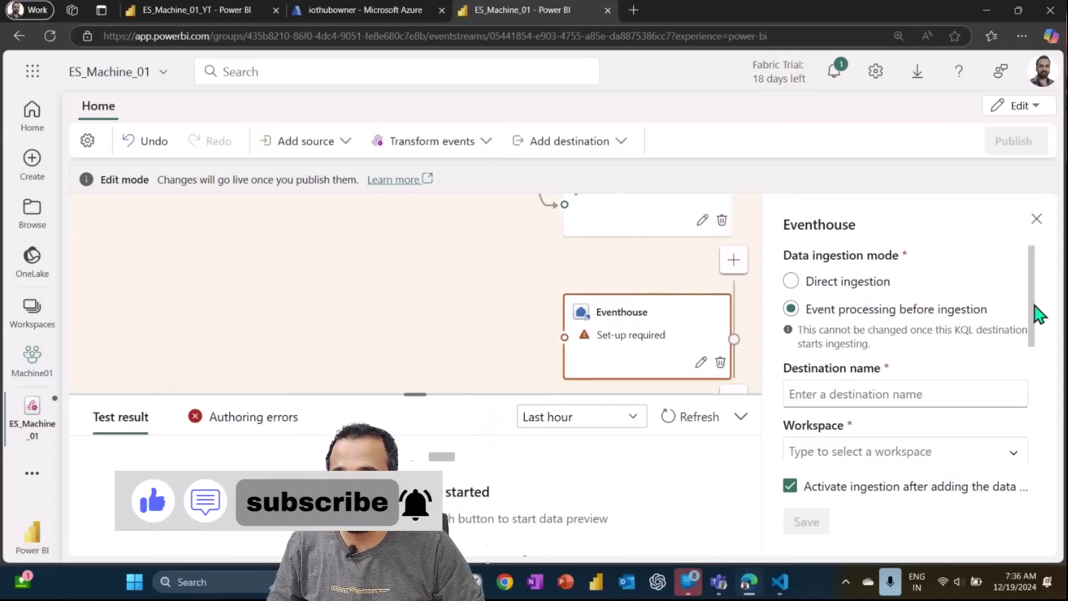
{"action": "left_click", "coordinate": [1036, 219]}
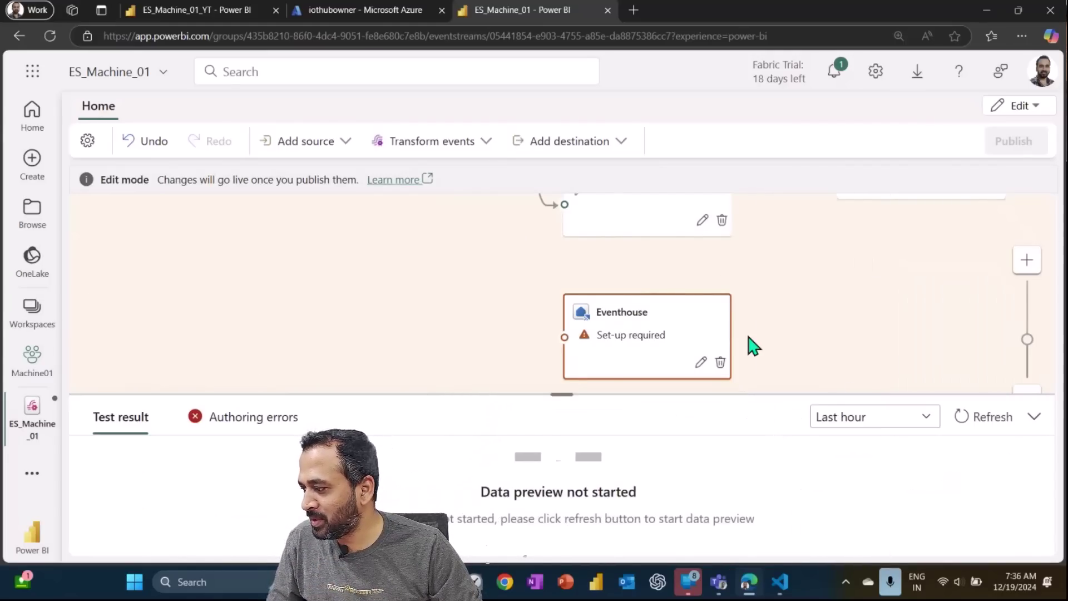
{"action": "left_click", "coordinate": [720, 362]}
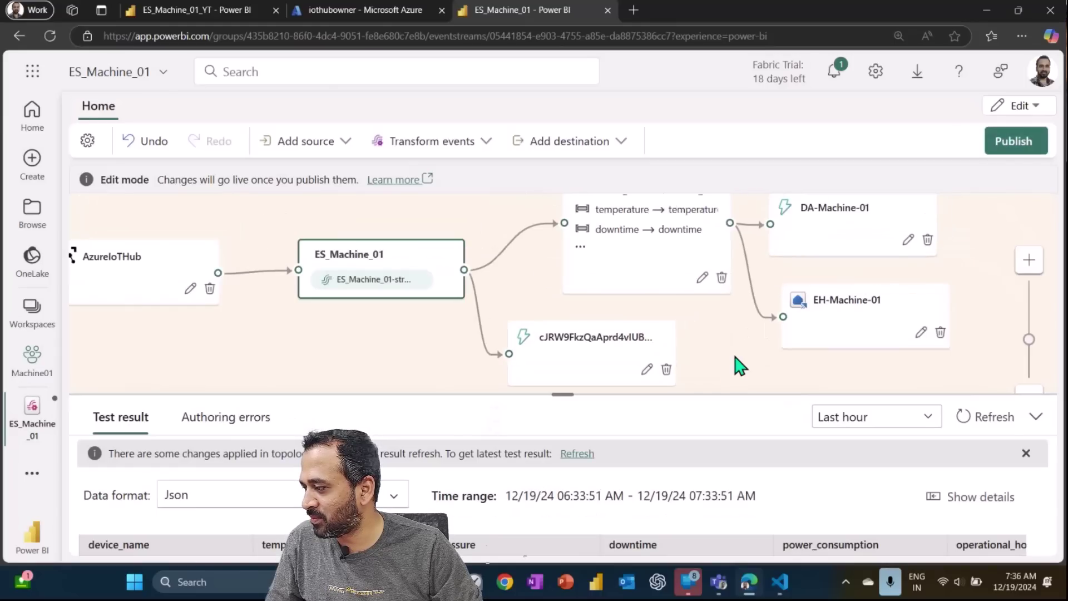
{"action": "left_click_drag", "start_coordinate": [953, 238], "coordinate": [706, 273]}
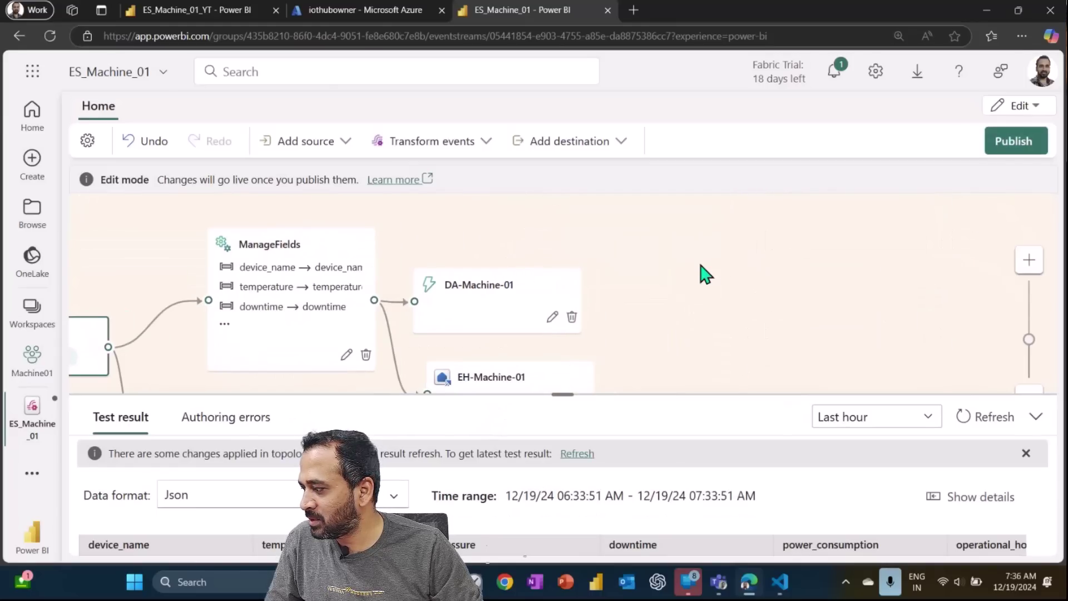
- Add a new Eventhouse destination beside DA-Machine-01 and link ManageFields' output to it
{"action": "left_click", "coordinate": [590, 143]}
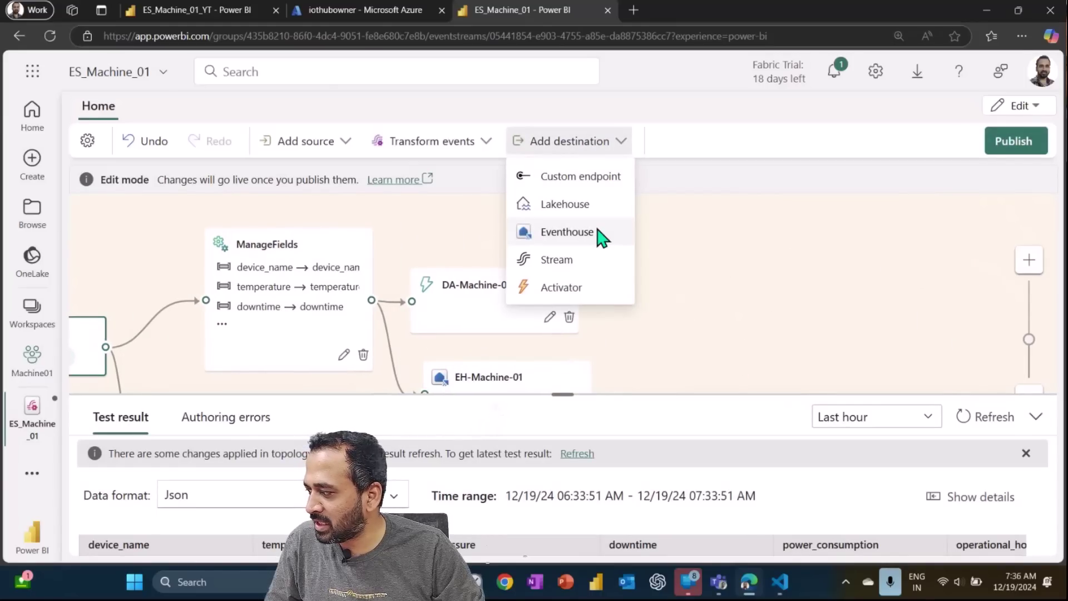
{"action": "left_click", "coordinate": [568, 232]}
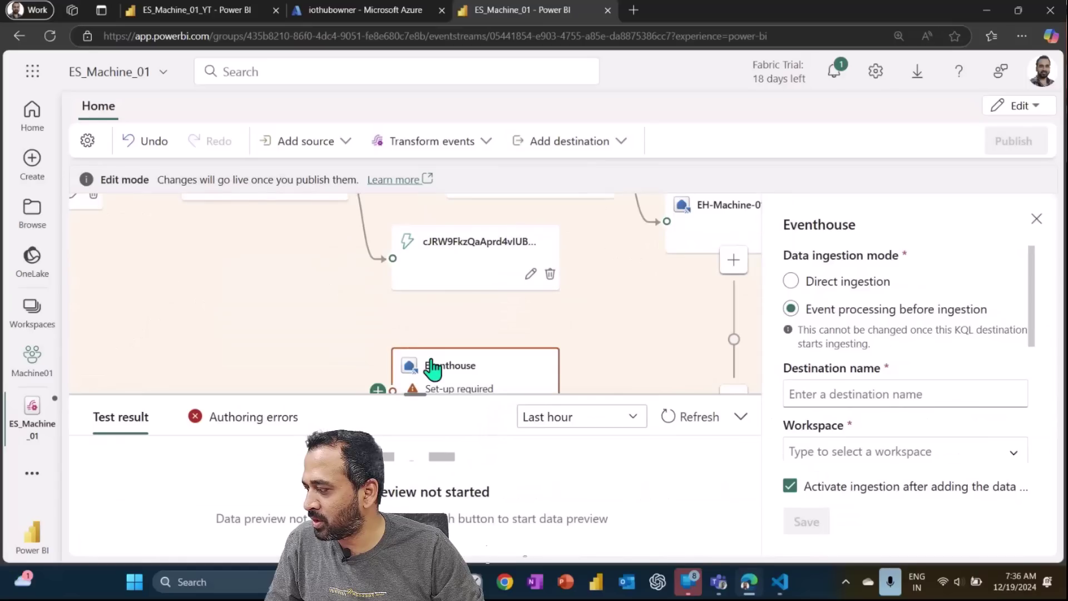
{"action": "left_click_drag", "start_coordinate": [611, 239], "coordinate": [439, 361]}
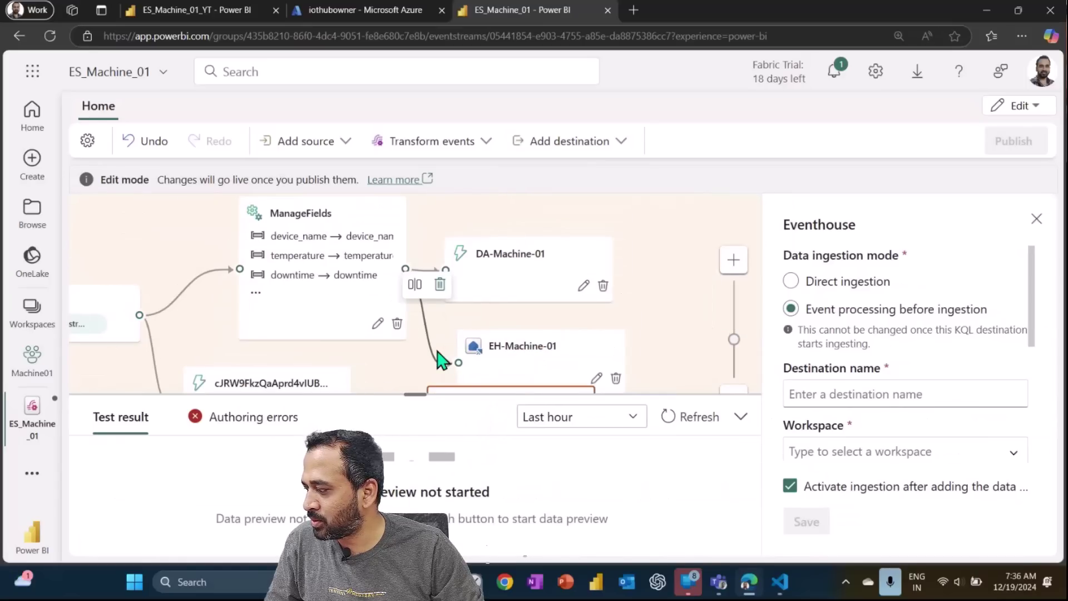
{"action": "left_click_drag", "start_coordinate": [453, 399], "coordinate": [615, 255]}
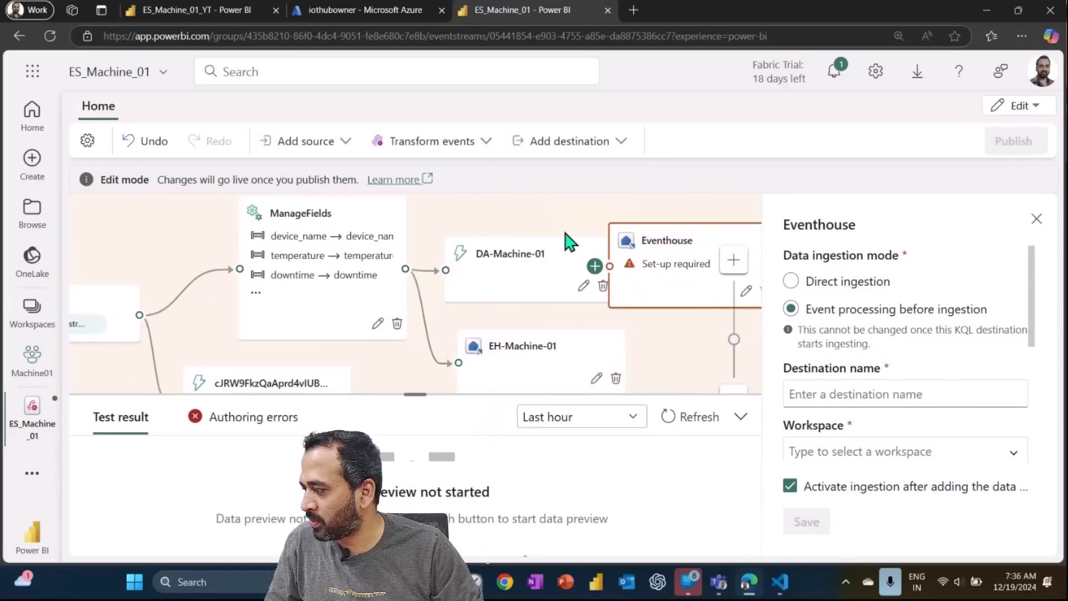
{"action": "left_click_drag", "start_coordinate": [621, 349], "coordinate": [568, 265]}
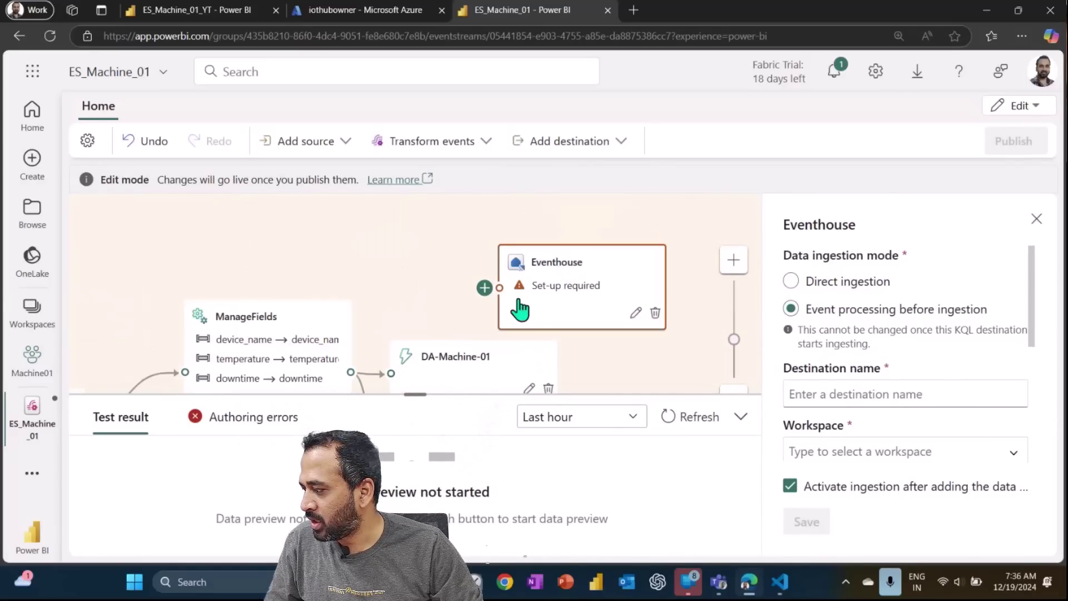
{"action": "mouse_move", "coordinate": [357, 373]}
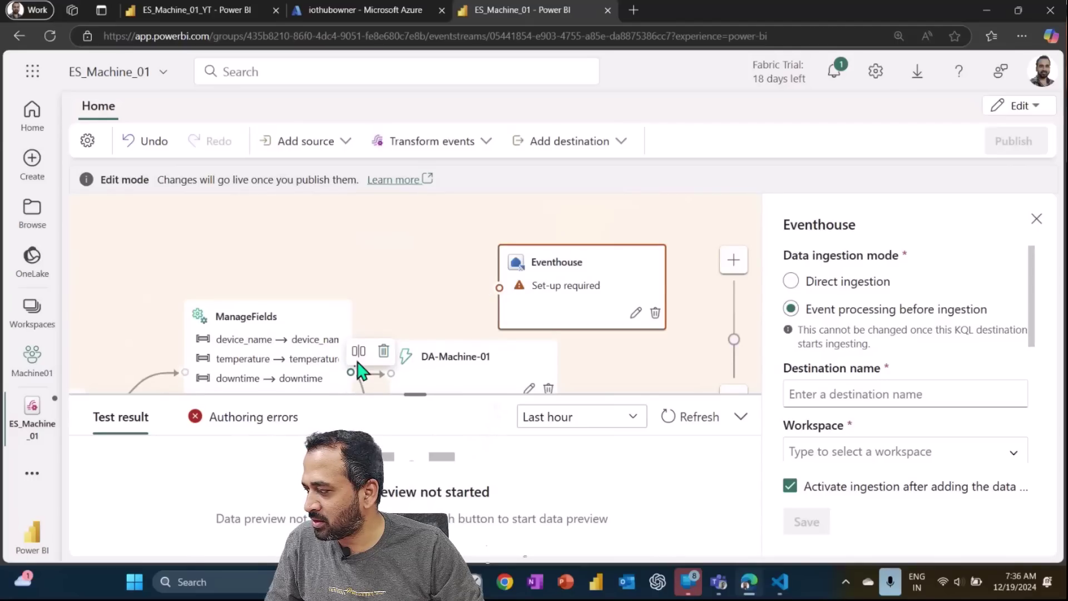
{"action": "left_click_drag", "start_coordinate": [358, 365], "coordinate": [520, 304]}
{"action": "mouse_move", "coordinate": [481, 303]}
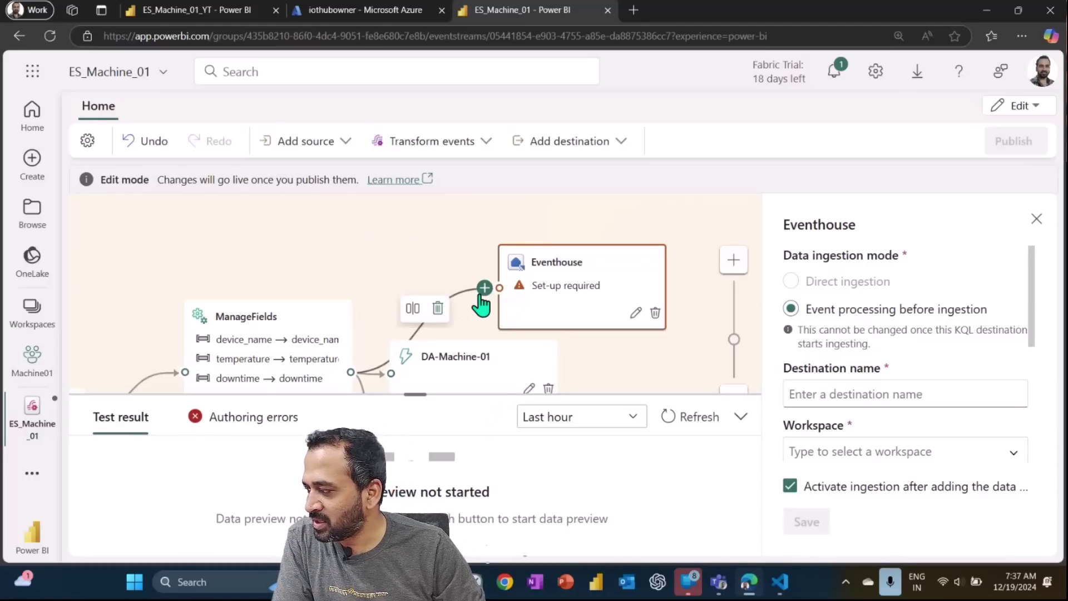
{"action": "mouse_move", "coordinate": [794, 290]}
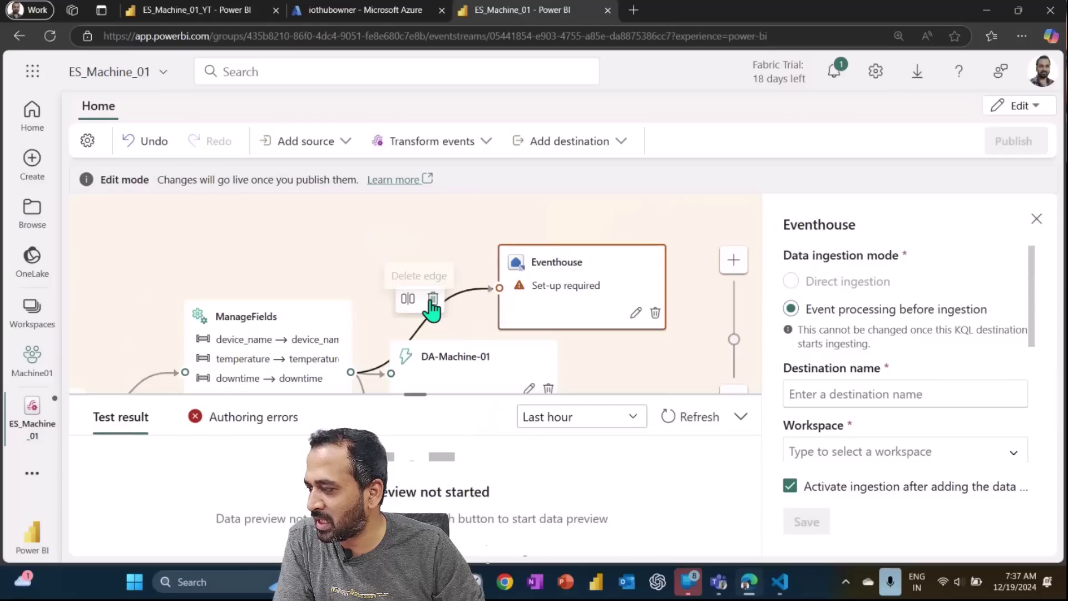
{"action": "left_click", "coordinate": [432, 301]}
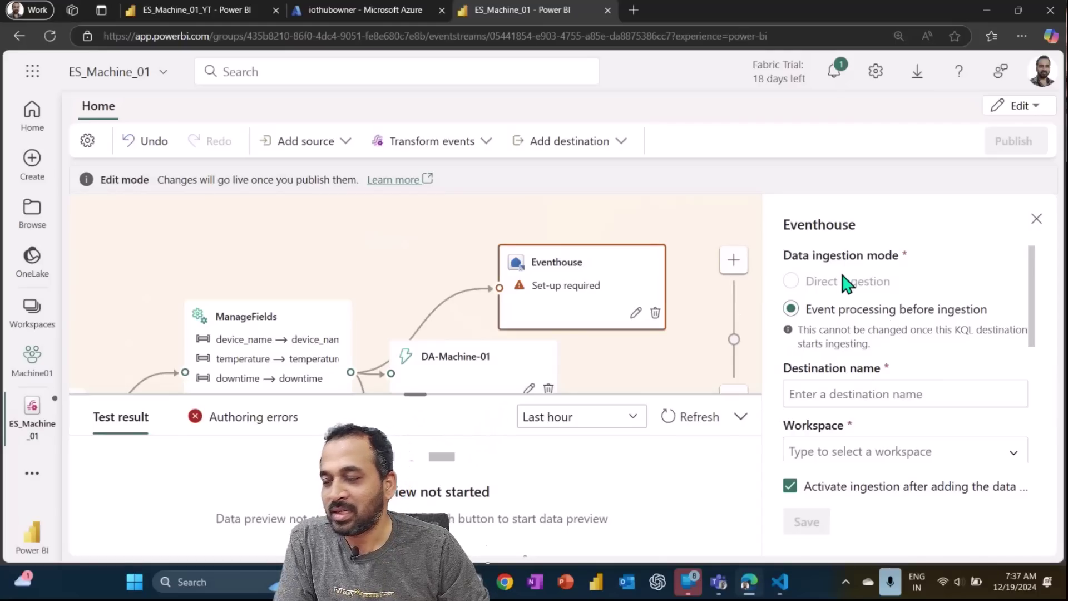
{"action": "mouse_move", "coordinate": [847, 284]}
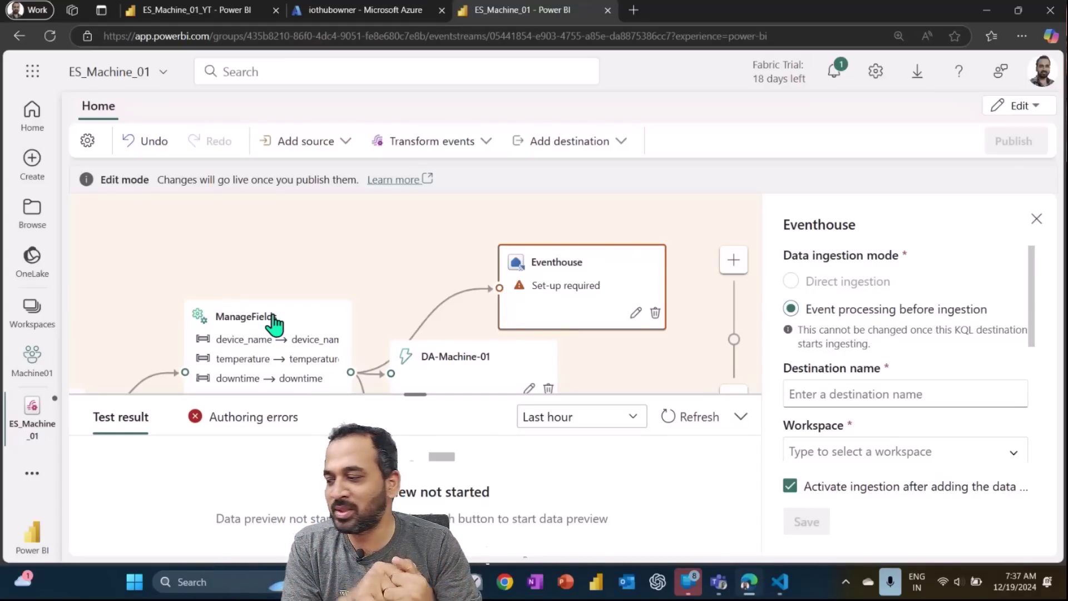
{"action": "mouse_move", "coordinate": [878, 291]}
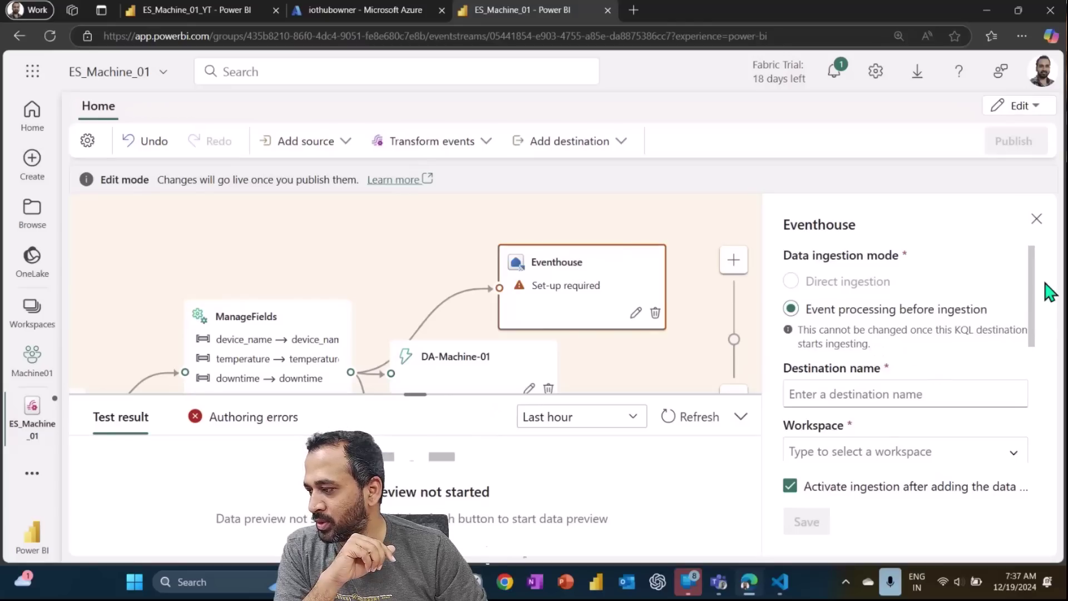
- Name the Eventhouse destination 'asdd', targeting workspace Machine01 and eventhouse KQL_Machine_01
{"action": "scroll", "coordinate": [1034, 294], "scroll_direction": "down", "scroll_amount": 1}
{"action": "left_click_drag", "start_coordinate": [1033, 294], "coordinate": [1032, 334]}
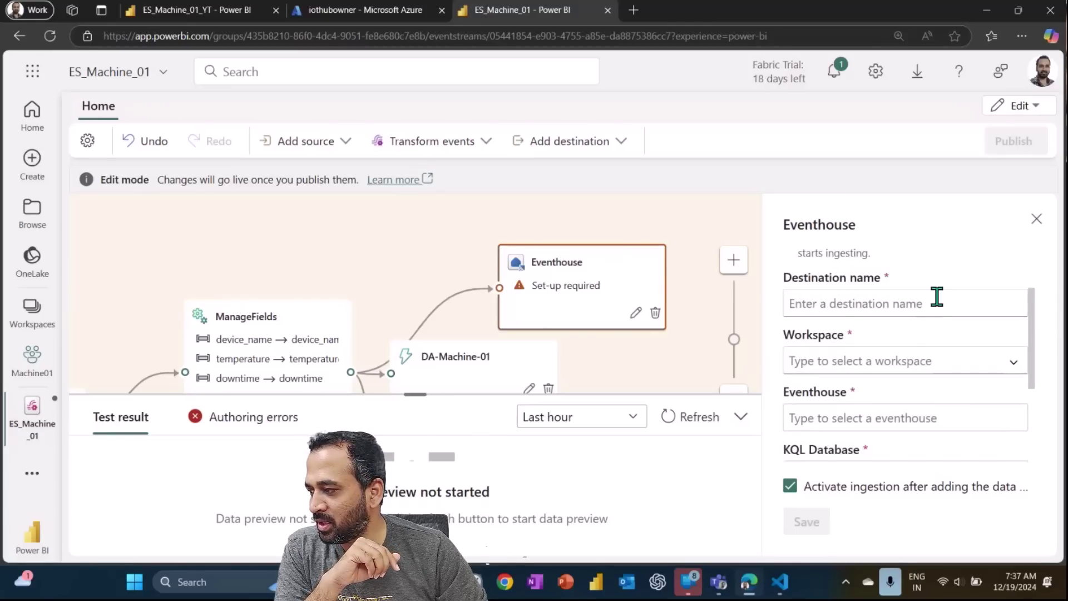
{"action": "type", "text": "a"}
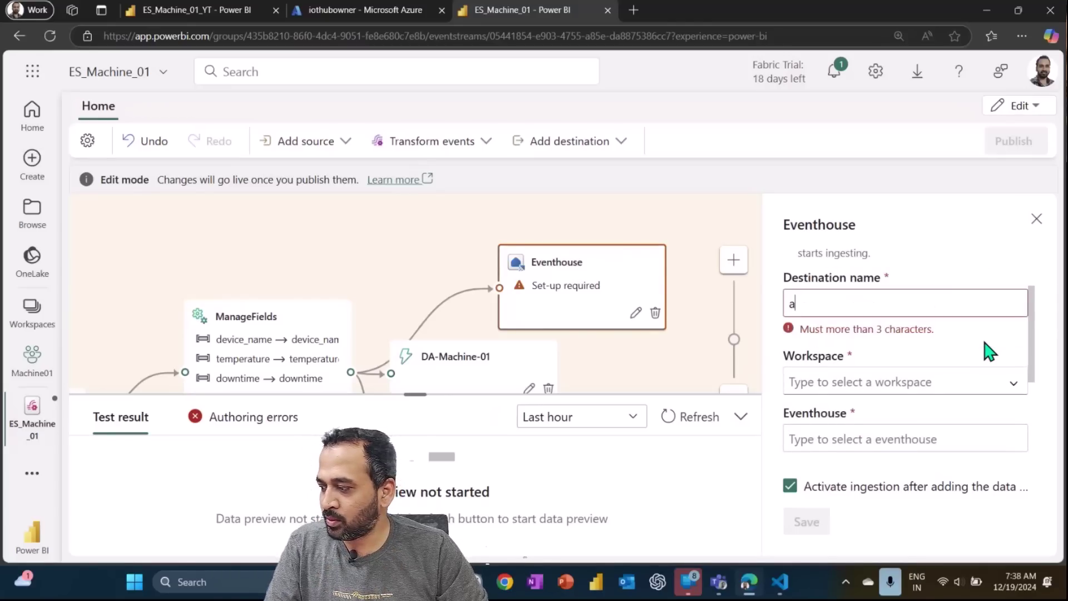
{"action": "type", "text": "sdd"}
{"action": "left_click", "coordinate": [1015, 362]}
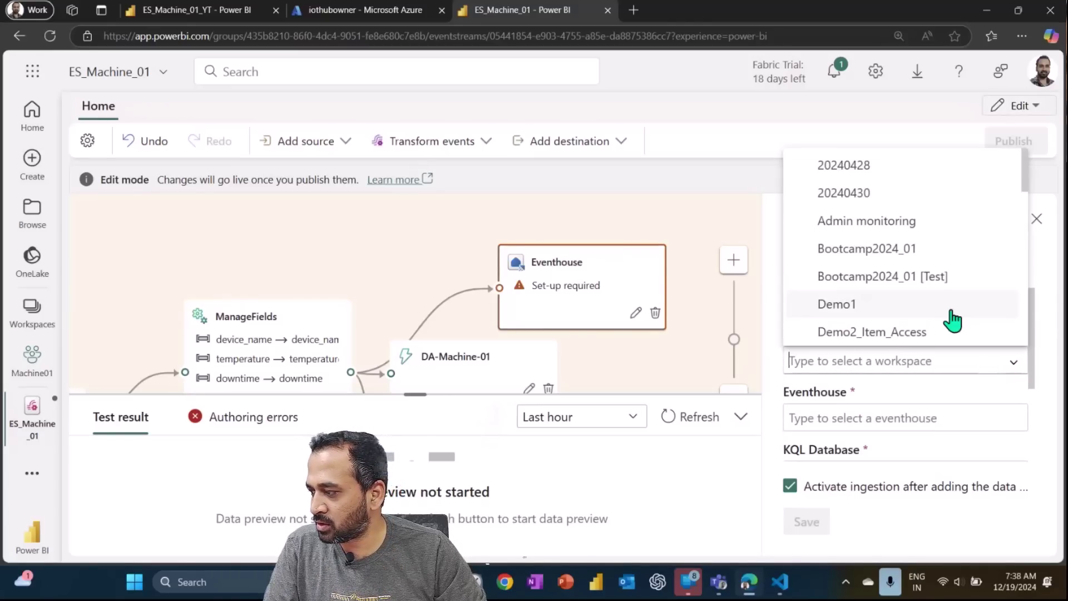
{"action": "scroll", "coordinate": [940, 267], "scroll_direction": "down", "scroll_amount": 3}
{"action": "scroll", "coordinate": [925, 245], "scroll_direction": "down", "scroll_amount": 3}
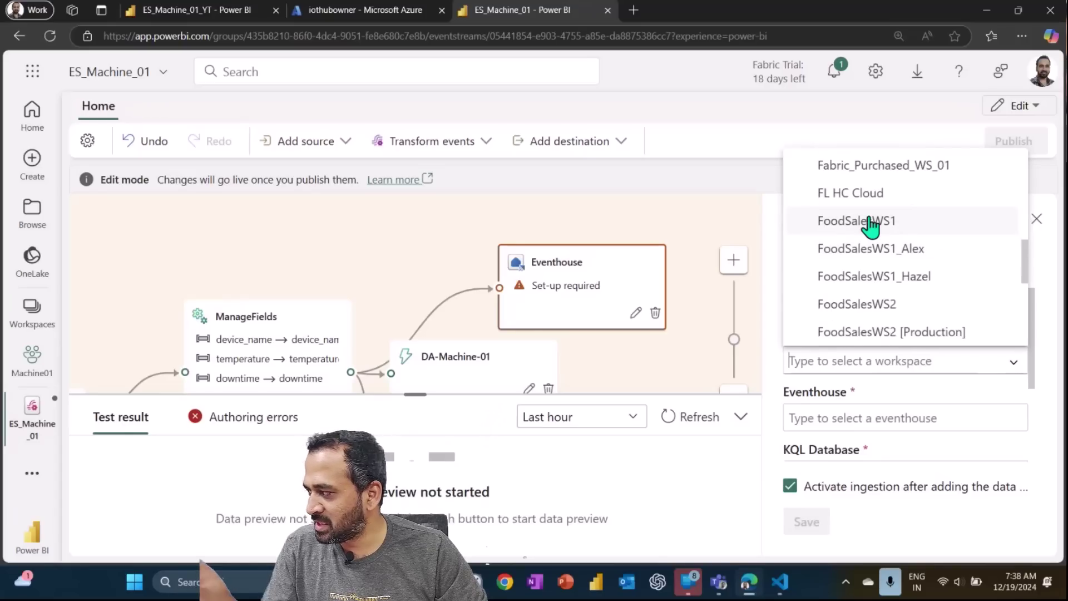
{"action": "scroll", "coordinate": [871, 228], "scroll_direction": "down", "scroll_amount": 3}
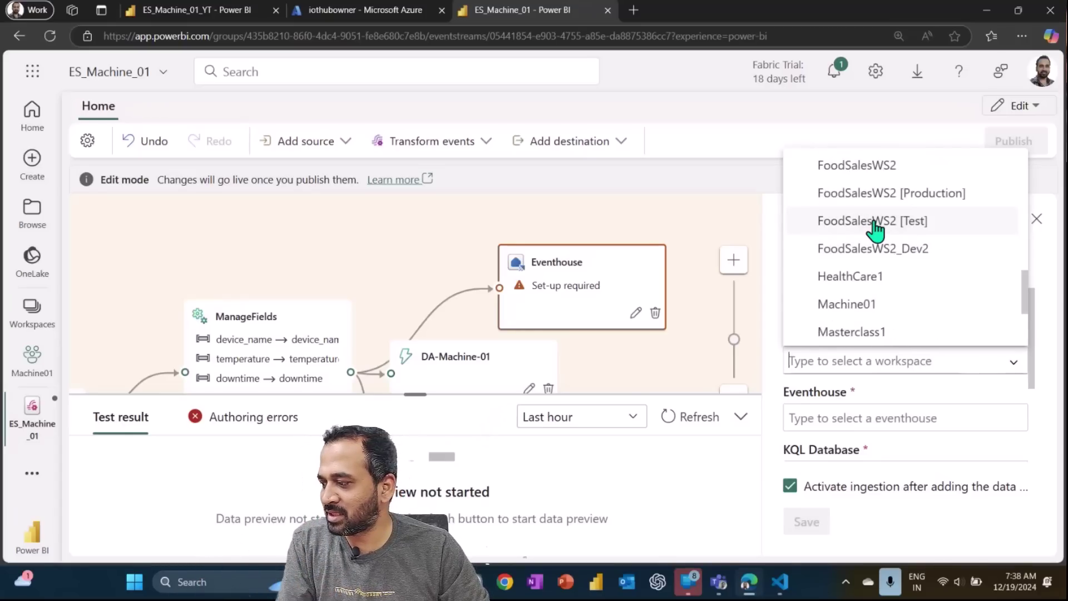
{"action": "left_click", "coordinate": [890, 303]}
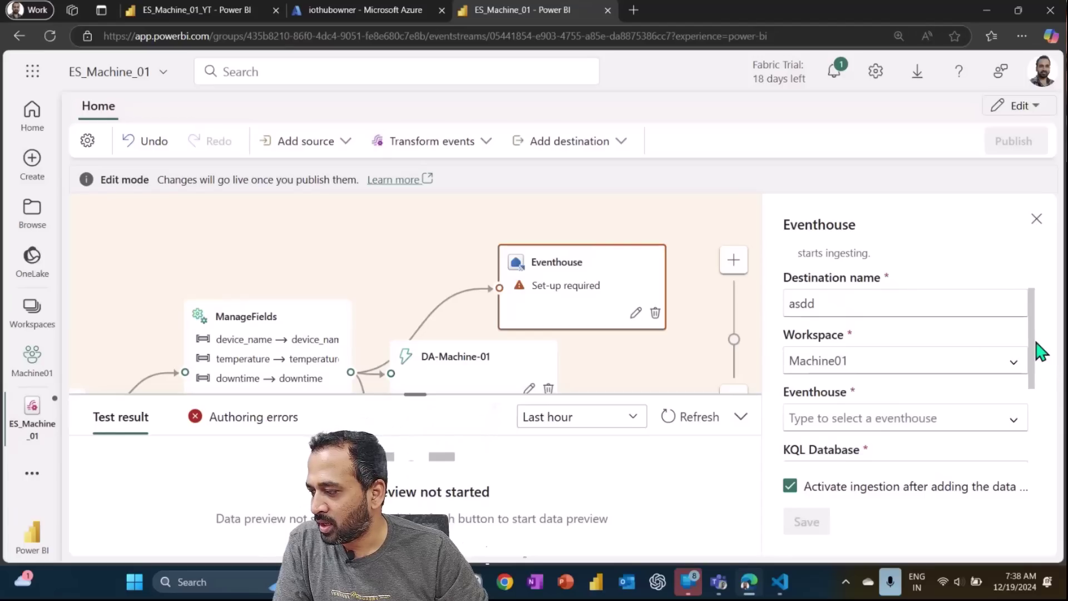
{"action": "left_click", "coordinate": [1016, 418]}
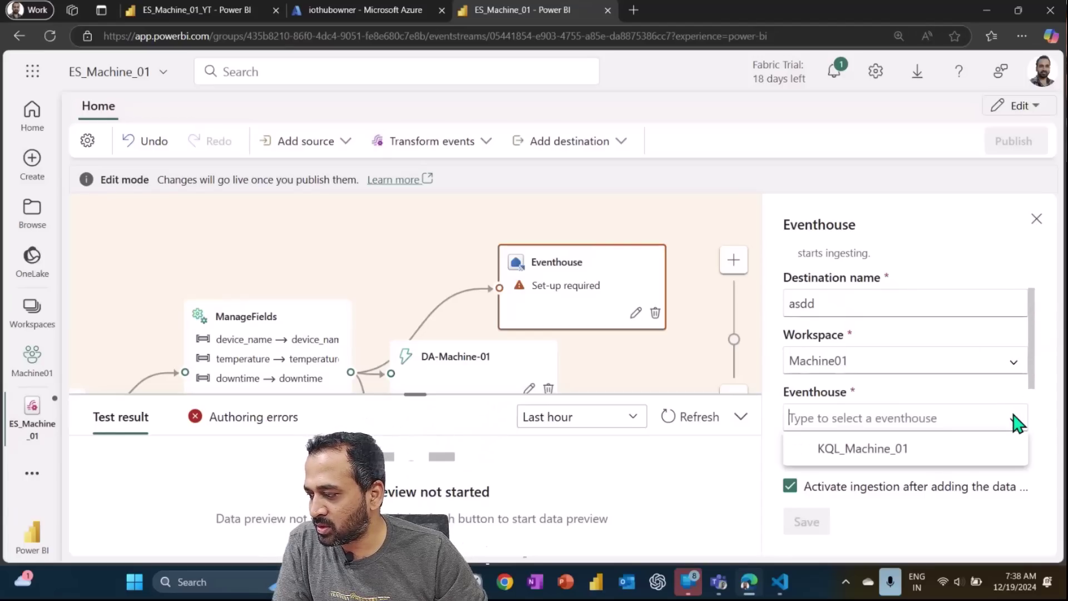
{"action": "left_click", "coordinate": [942, 449]}
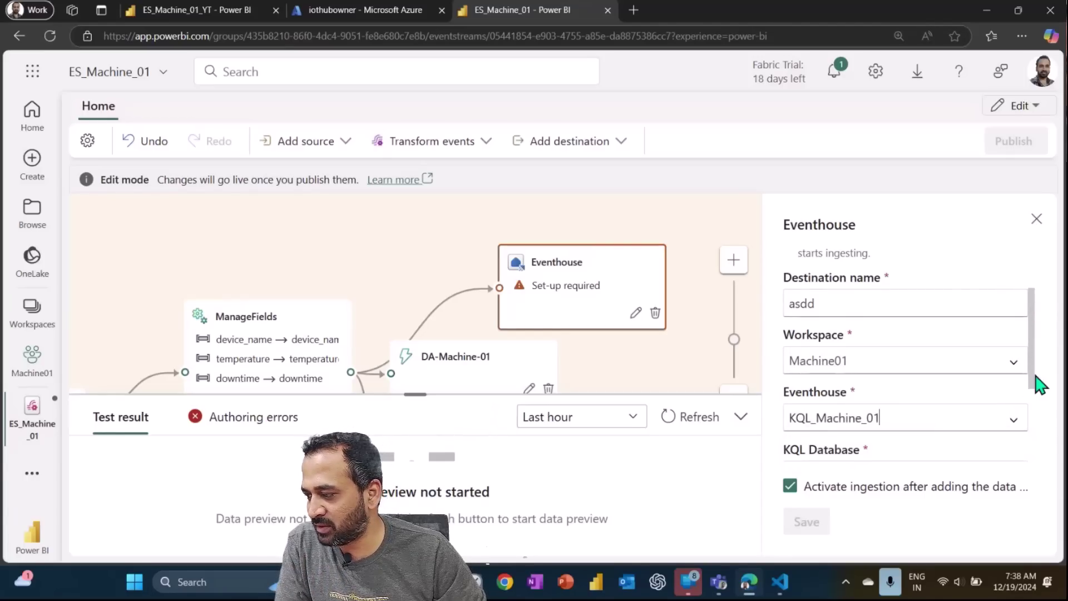
{"action": "scroll", "coordinate": [1038, 384], "scroll_direction": "down", "scroll_amount": 1}
{"action": "scroll", "coordinate": [1039, 440], "scroll_direction": "down", "scroll_amount": 1}
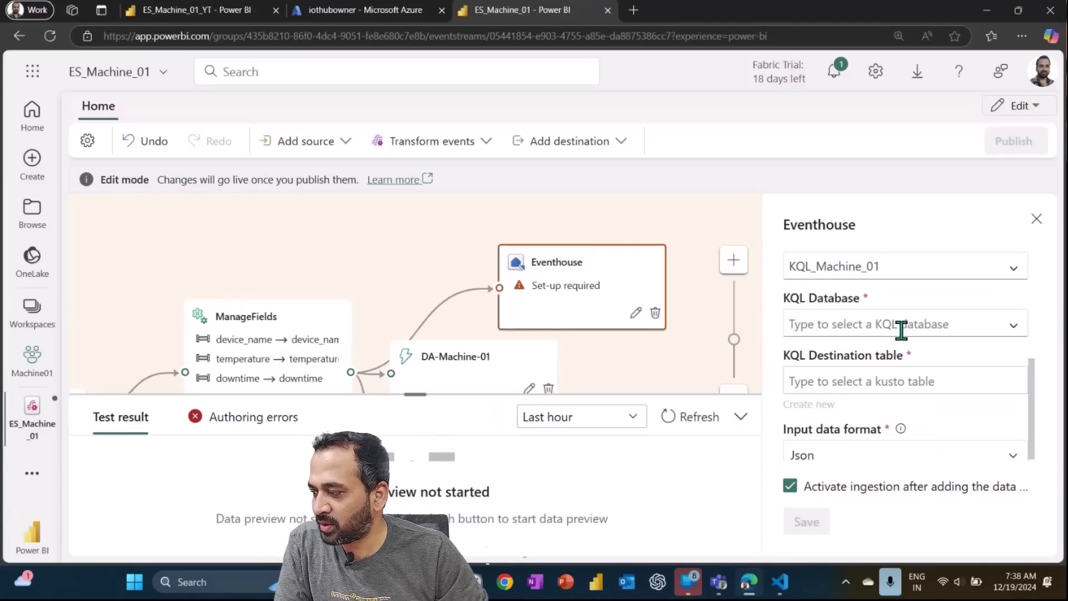
- Pick KQL database KQL_Machine_01 and Json format, then delete the unconfigured Eventhouse node
{"action": "left_click", "coordinate": [994, 319]}
{"action": "left_click", "coordinate": [927, 352]}
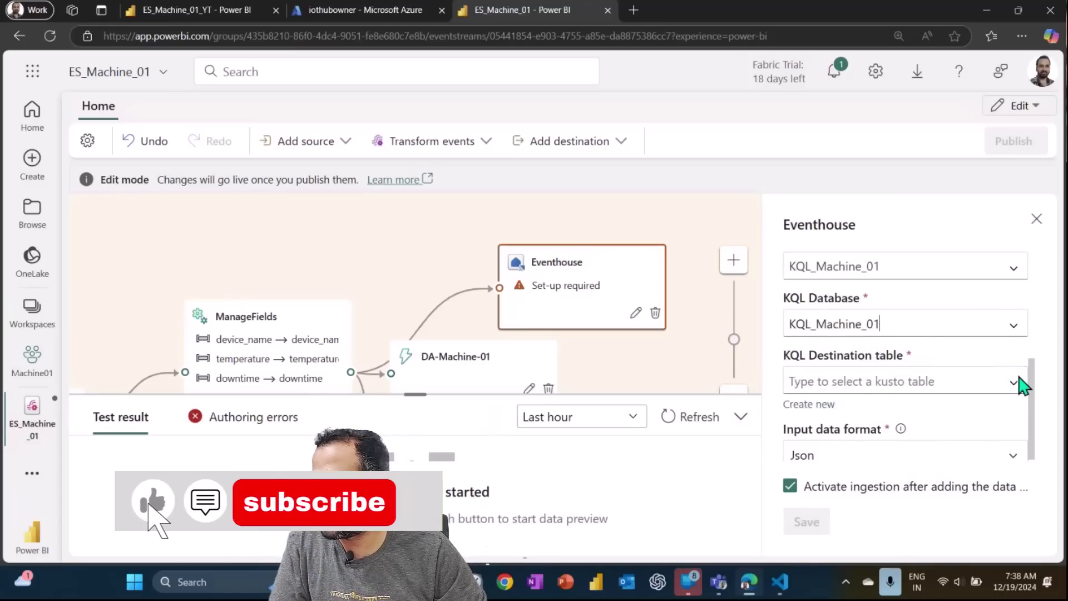
{"action": "left_click", "coordinate": [1013, 382]}
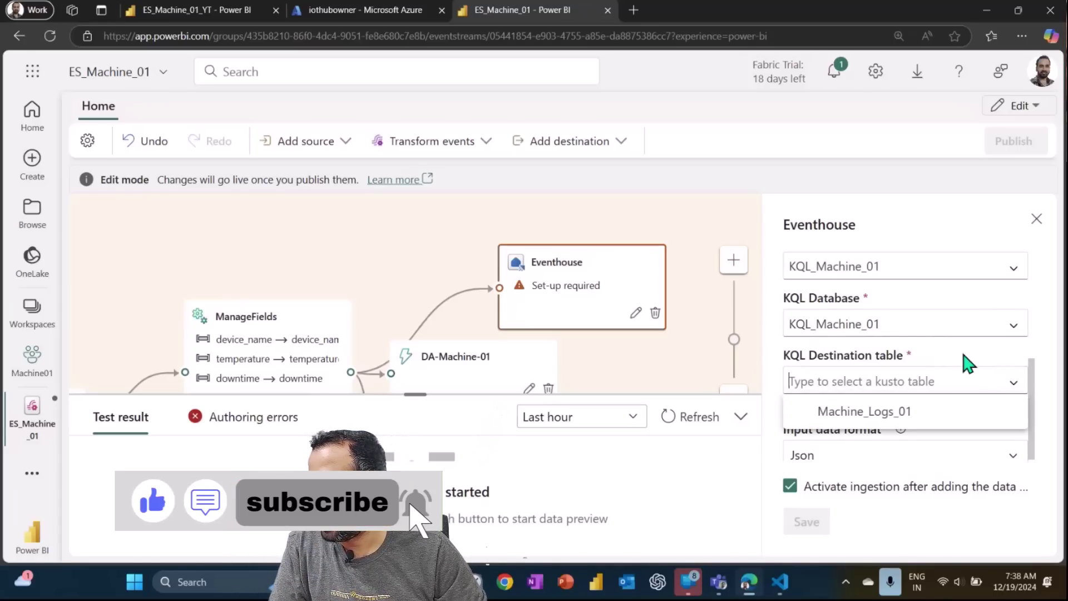
{"action": "left_click", "coordinate": [968, 364]}
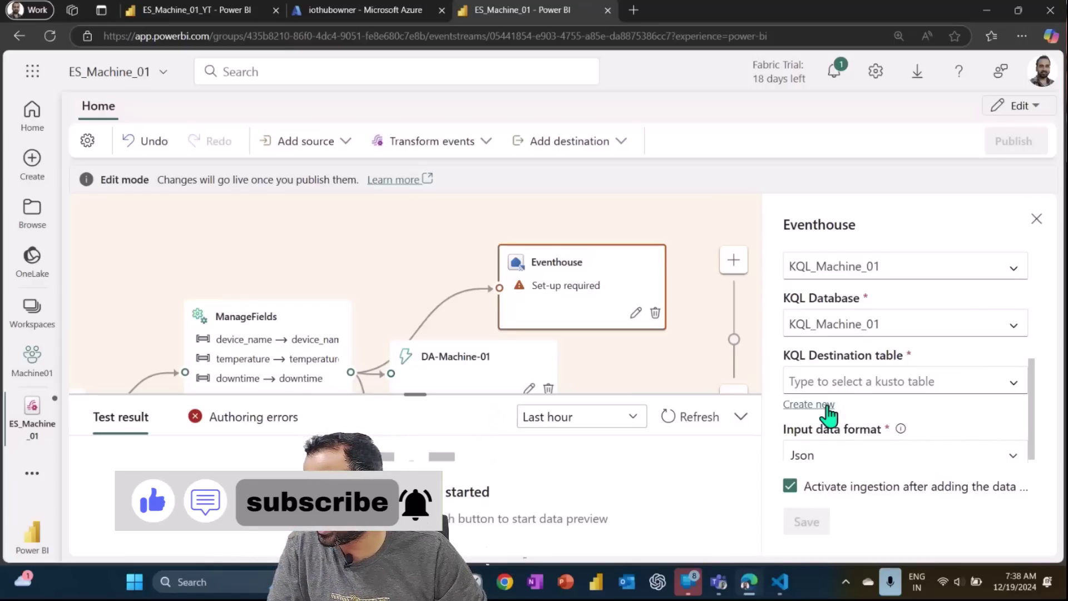
{"action": "left_click_drag", "start_coordinate": [1034, 380], "coordinate": [1030, 432]}
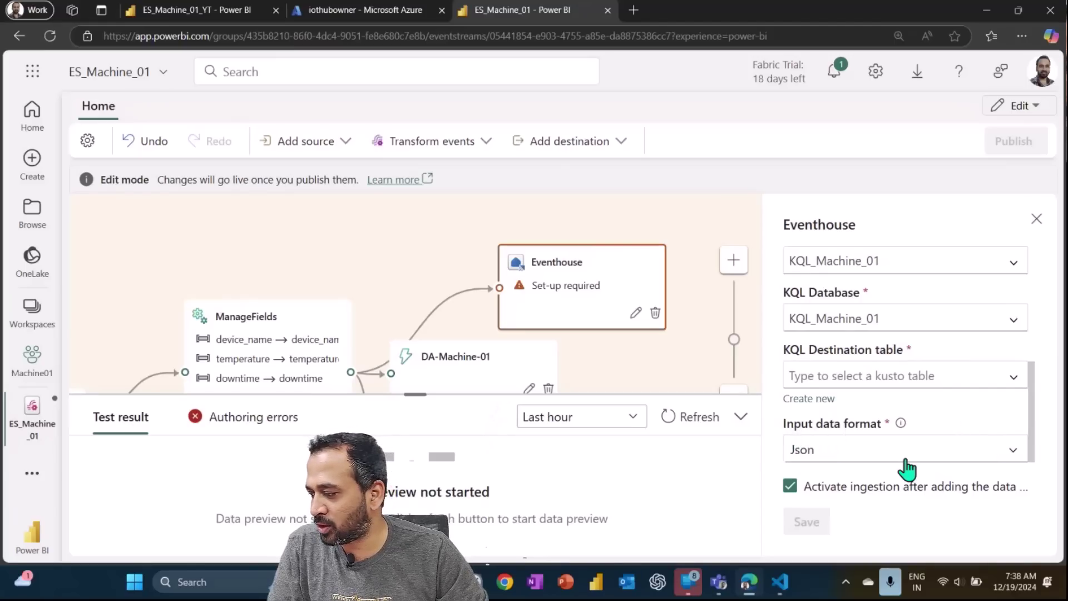
{"action": "left_click", "coordinate": [883, 455]}
{"action": "left_click", "coordinate": [958, 428]}
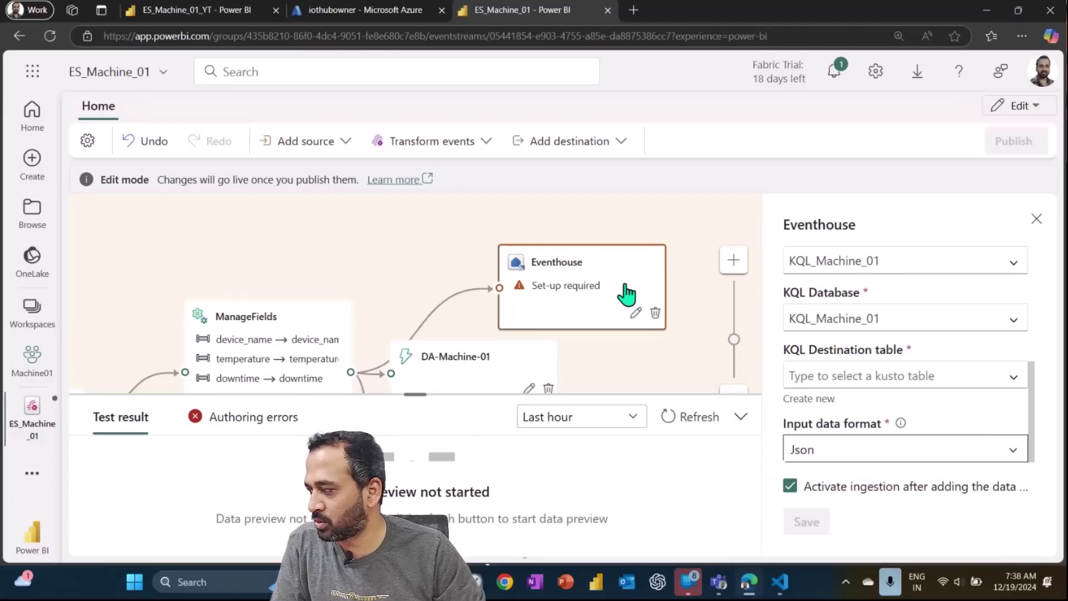
{"action": "left_click", "coordinate": [655, 313]}
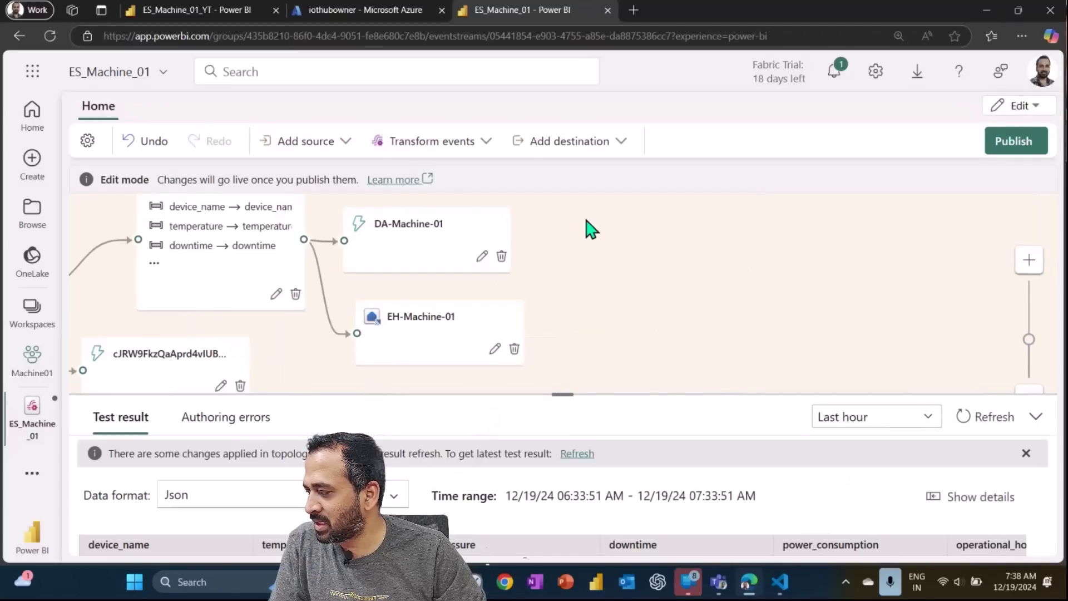
- Confirm EH-Machine-01 writes Json to Machine_Logs_01, then switch to the ES_Machine_01_YT eventstream
{"action": "left_click", "coordinate": [513, 334]}
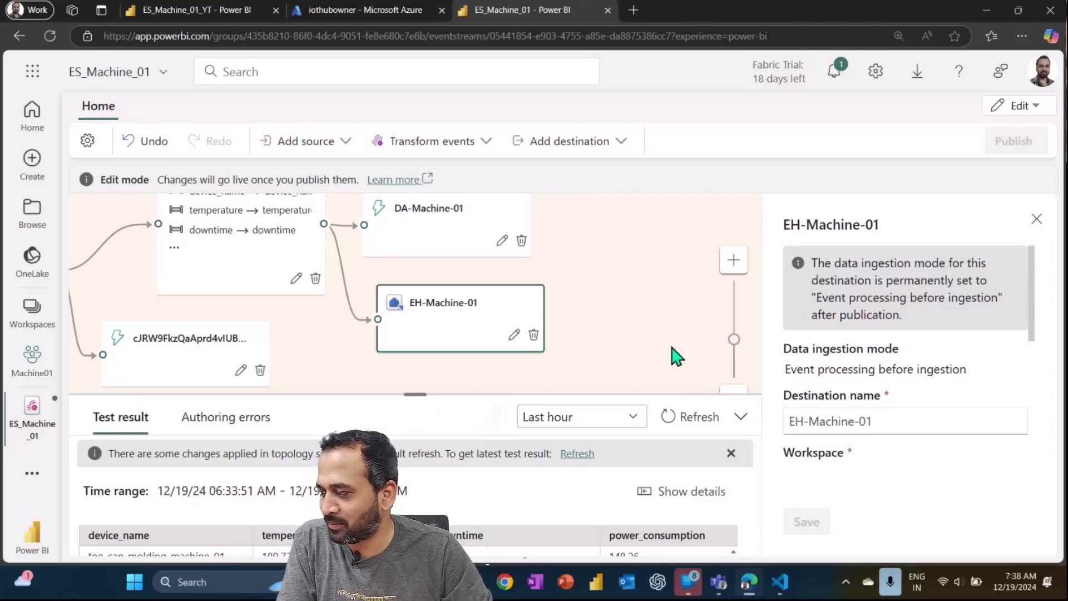
{"action": "left_click_drag", "start_coordinate": [1033, 271], "coordinate": [1037, 328]}
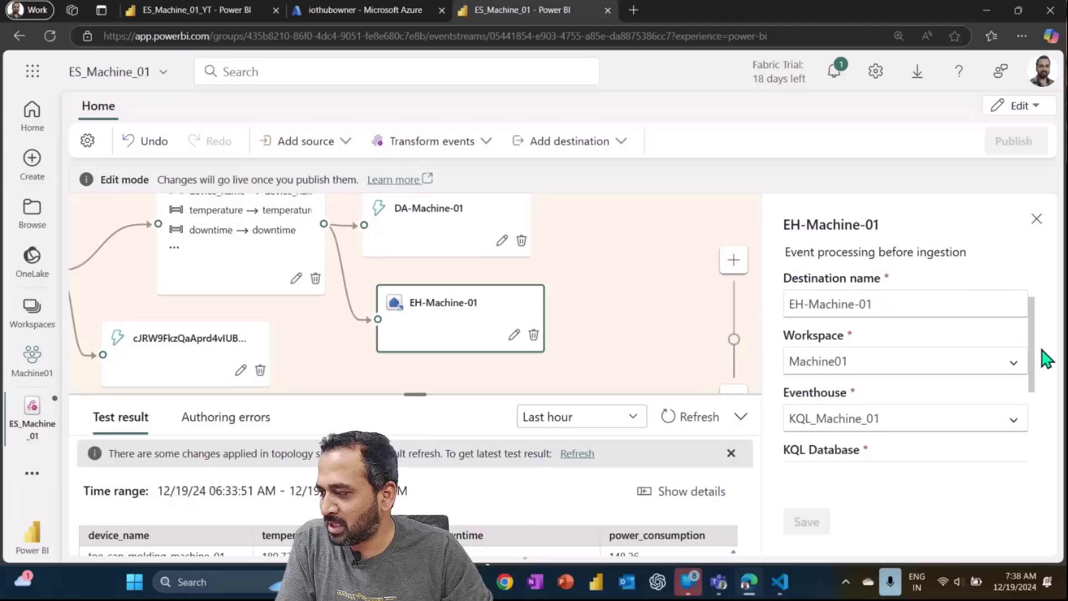
{"action": "left_click_drag", "start_coordinate": [1042, 346], "coordinate": [1031, 429]}
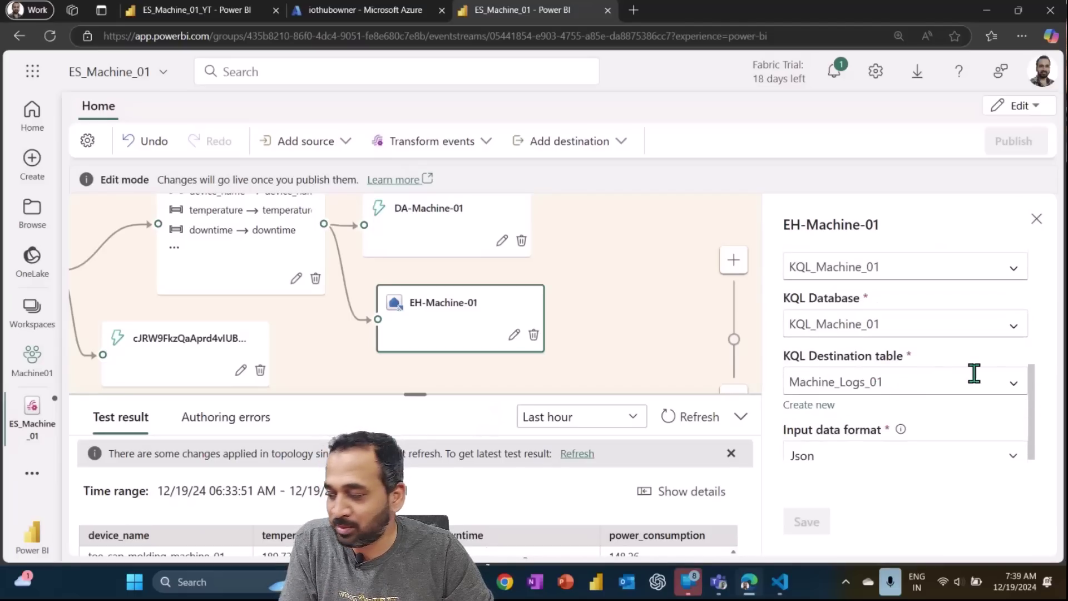
{"action": "scroll", "coordinate": [915, 420], "scroll_direction": "down", "scroll_amount": 1}
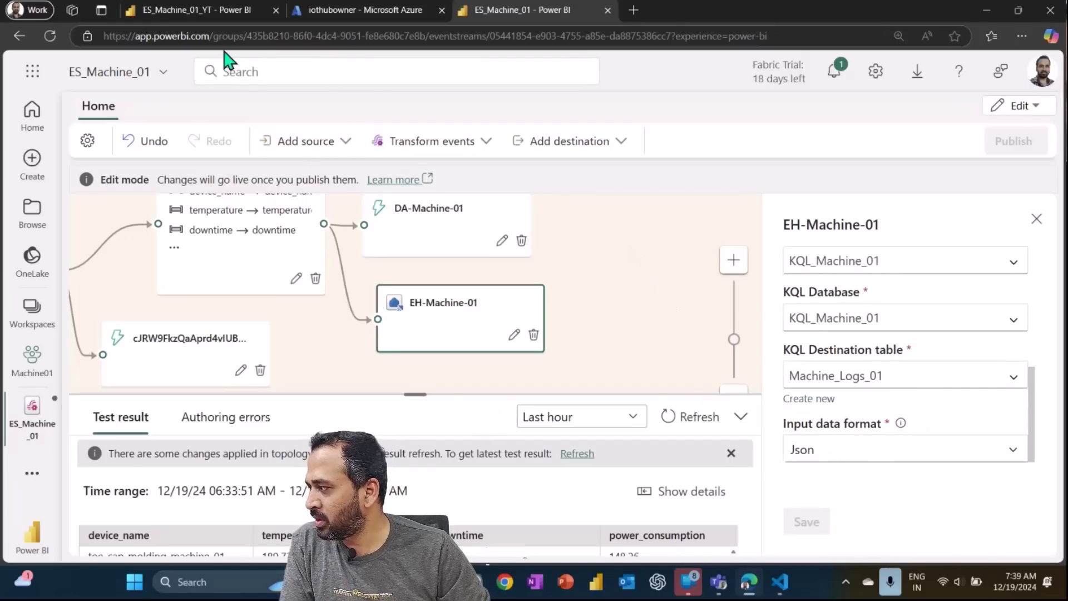
{"action": "left_click", "coordinate": [199, 12]}
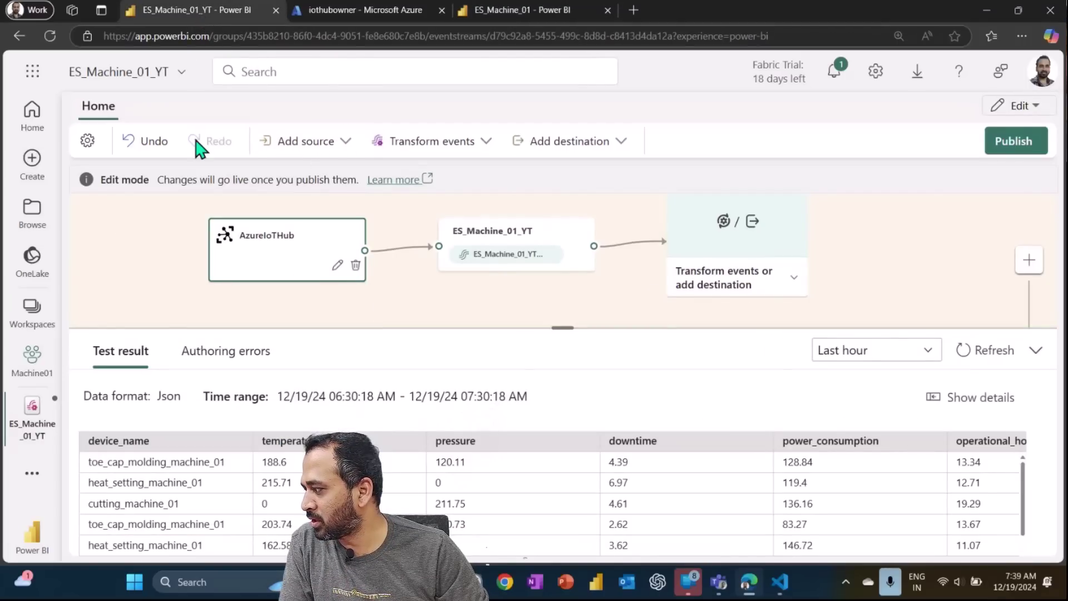
- Navigate from Machine01 through the KQL_Machine_01 eventhouse and database to the Machine_Logs_01 table
{"action": "left_click", "coordinate": [23, 364]}
{"action": "scroll", "coordinate": [257, 305], "scroll_direction": "down", "scroll_amount": 5}
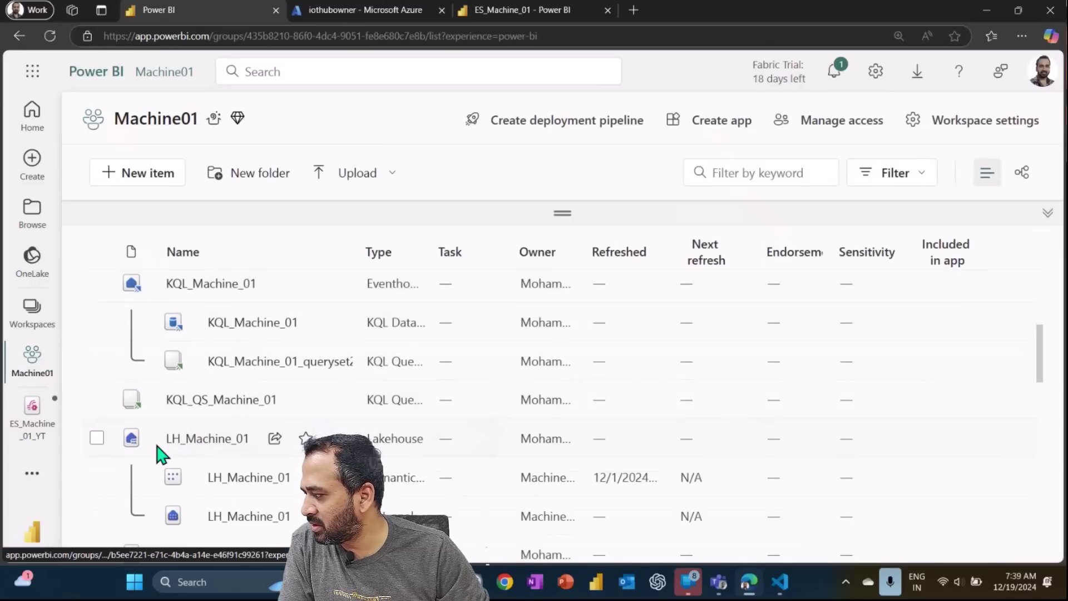
{"action": "left_click", "coordinate": [203, 287]}
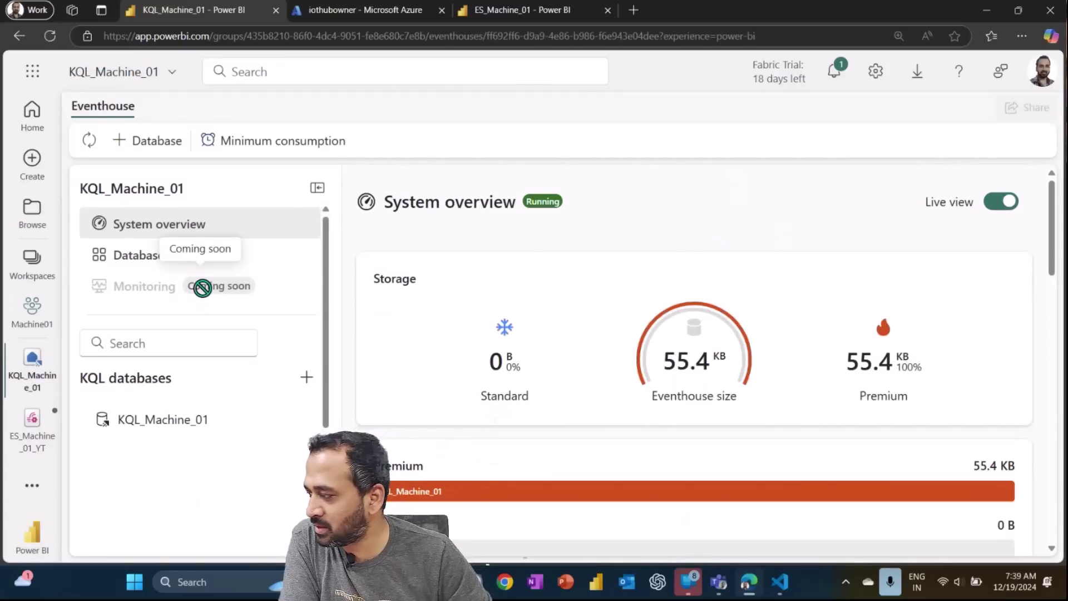
{"action": "left_click", "coordinate": [126, 436]}
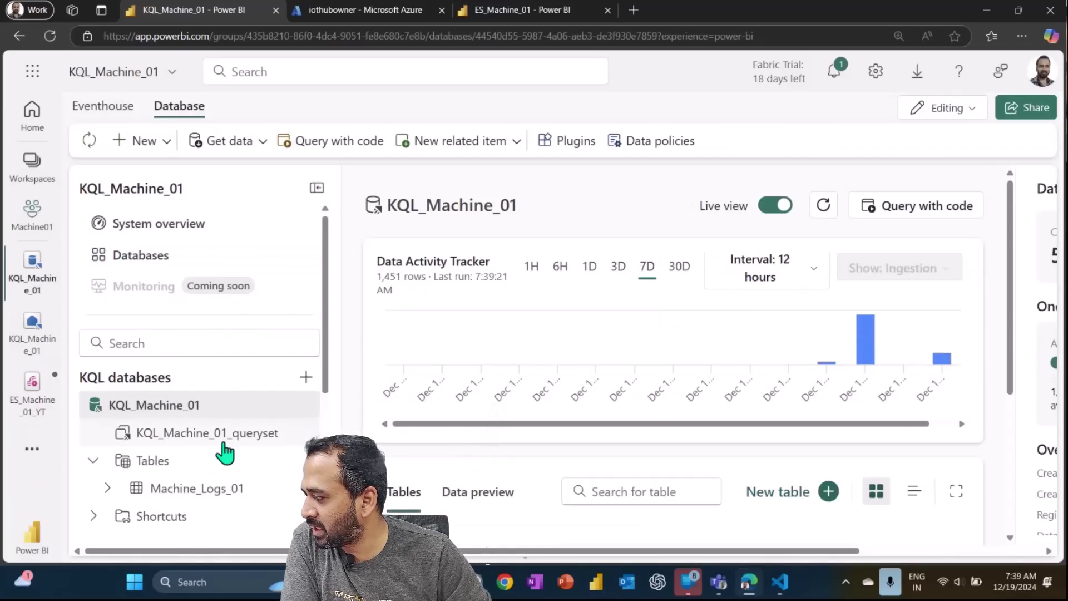
{"action": "left_click", "coordinate": [226, 491]}
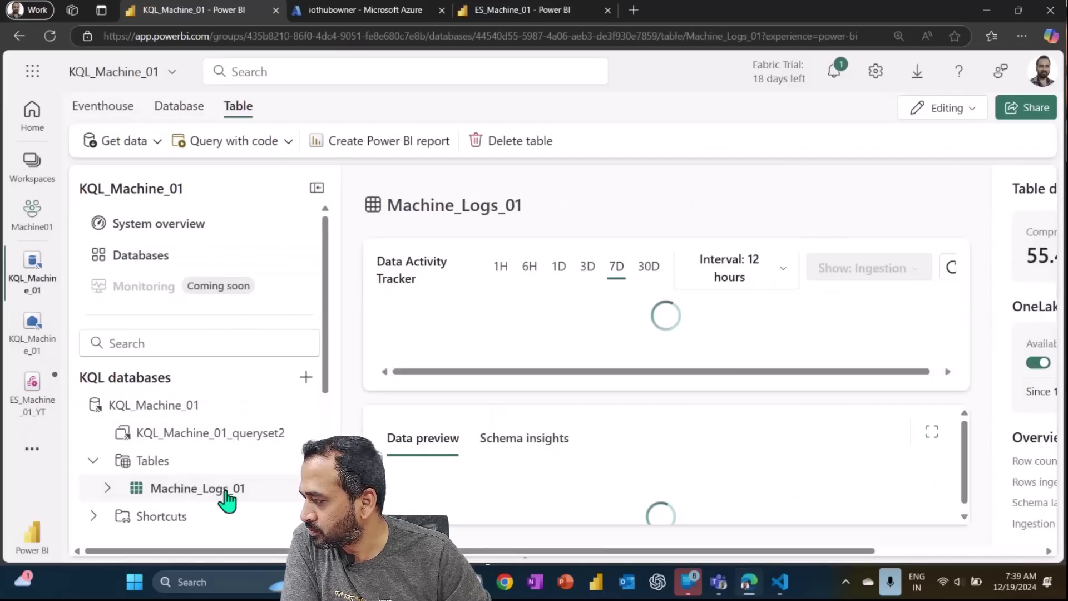
{"action": "left_click", "coordinate": [318, 193]}
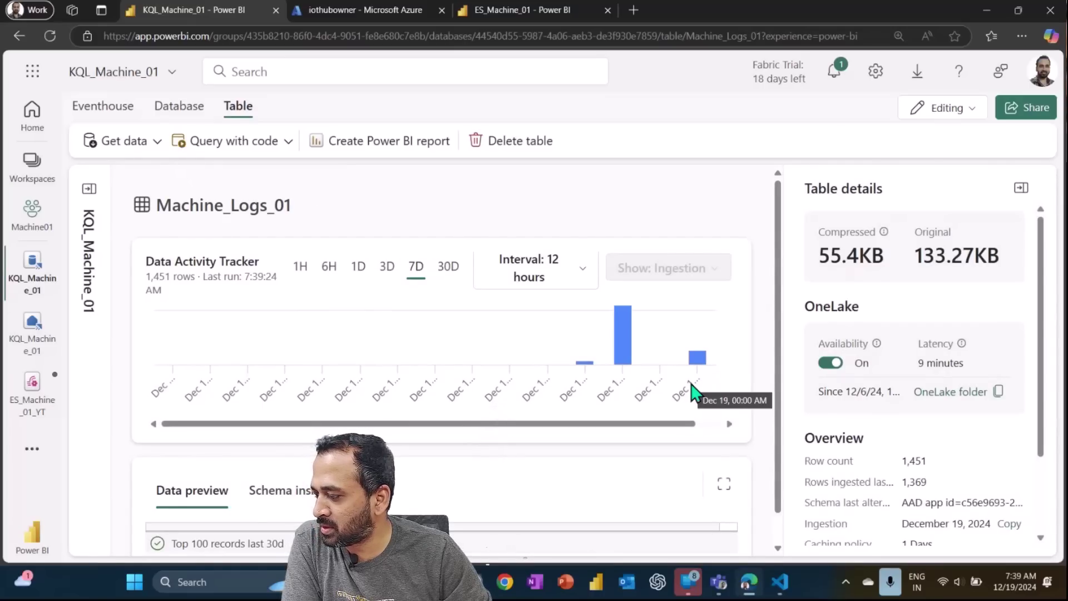
- Expand the data preview, review schema insights, then collapse back to the 1,451-row table page
{"action": "mouse_move", "coordinate": [703, 357]}
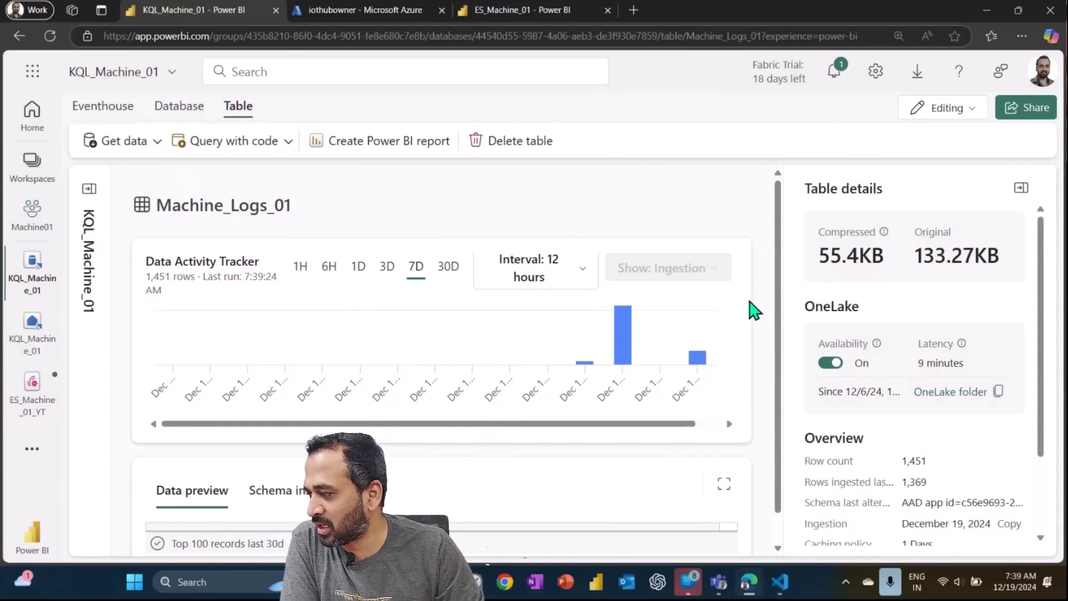
{"action": "scroll", "coordinate": [773, 312], "scroll_direction": "down", "scroll_amount": 1}
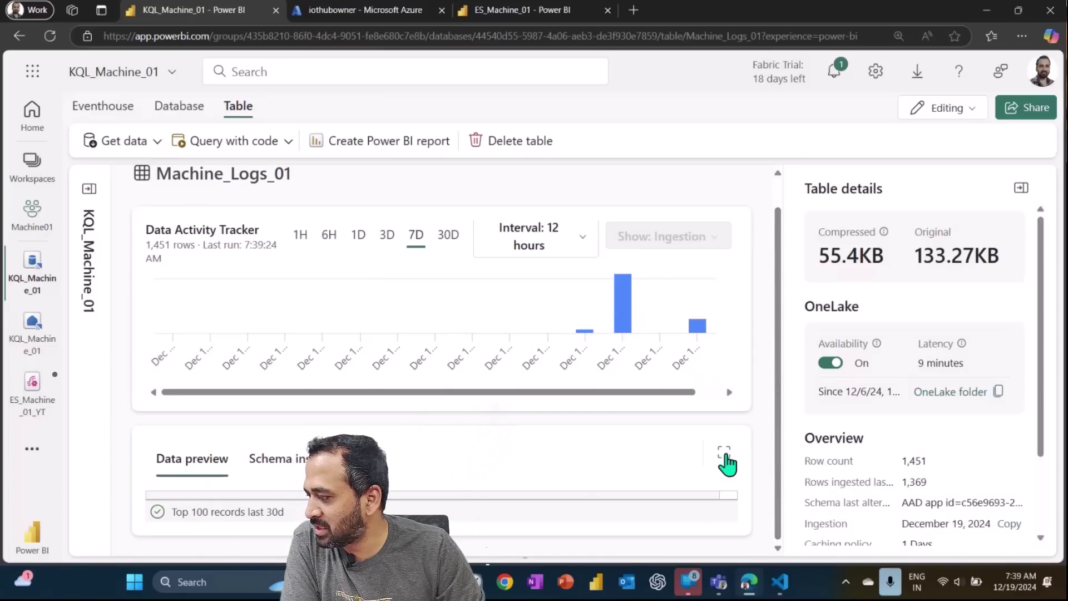
{"action": "left_click", "coordinate": [725, 455]}
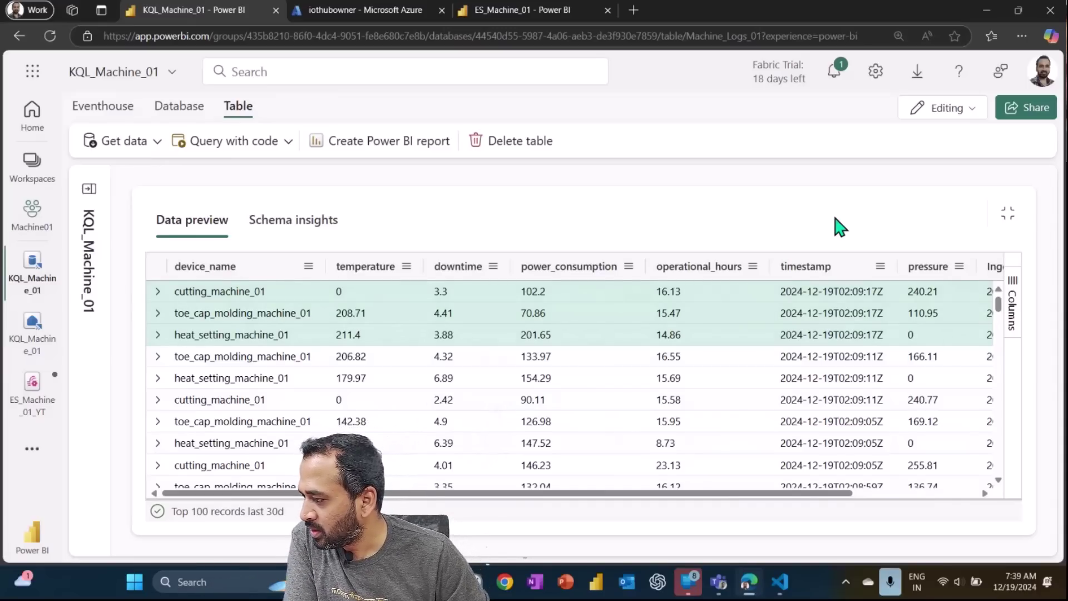
{"action": "left_click", "coordinate": [303, 230]}
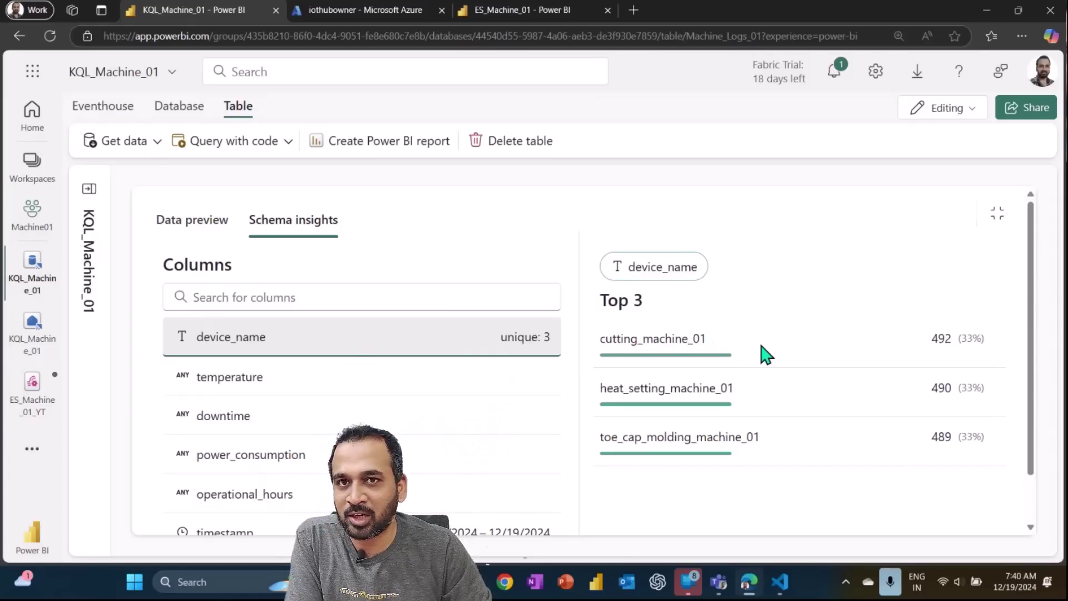
{"action": "scroll", "coordinate": [763, 355], "scroll_direction": "down", "scroll_amount": 1}
{"action": "scroll", "coordinate": [758, 354], "scroll_direction": "up", "scroll_amount": 1}
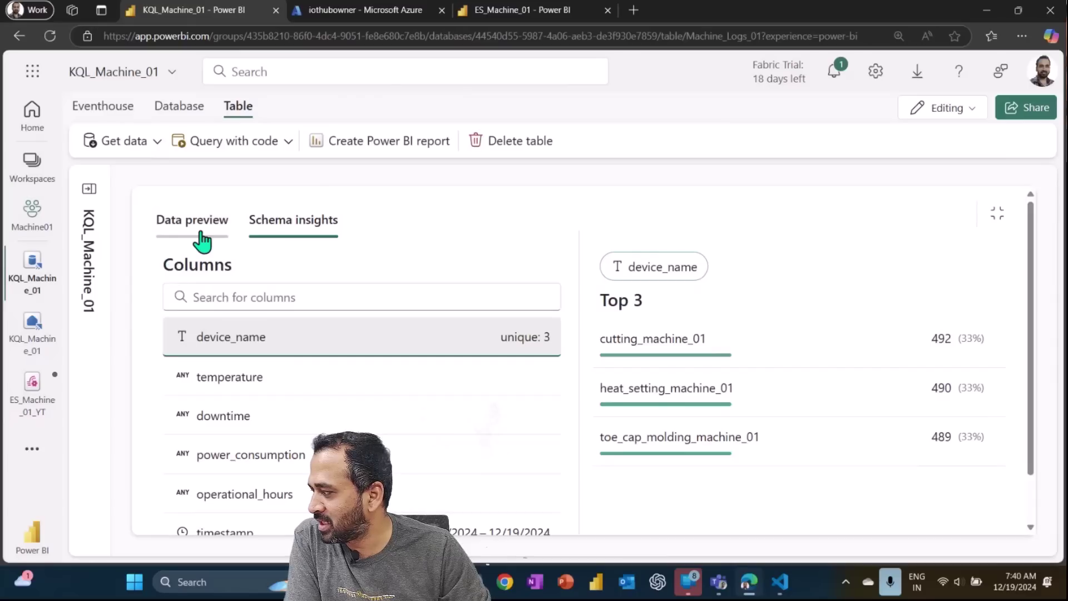
{"action": "left_click", "coordinate": [205, 237]}
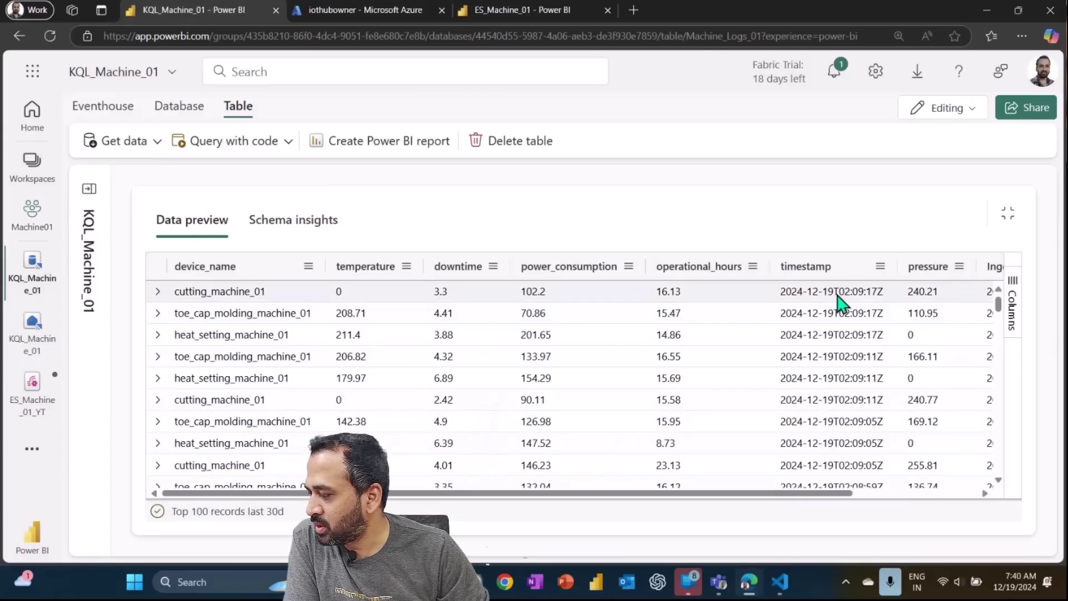
{"action": "left_click", "coordinate": [1007, 218]}
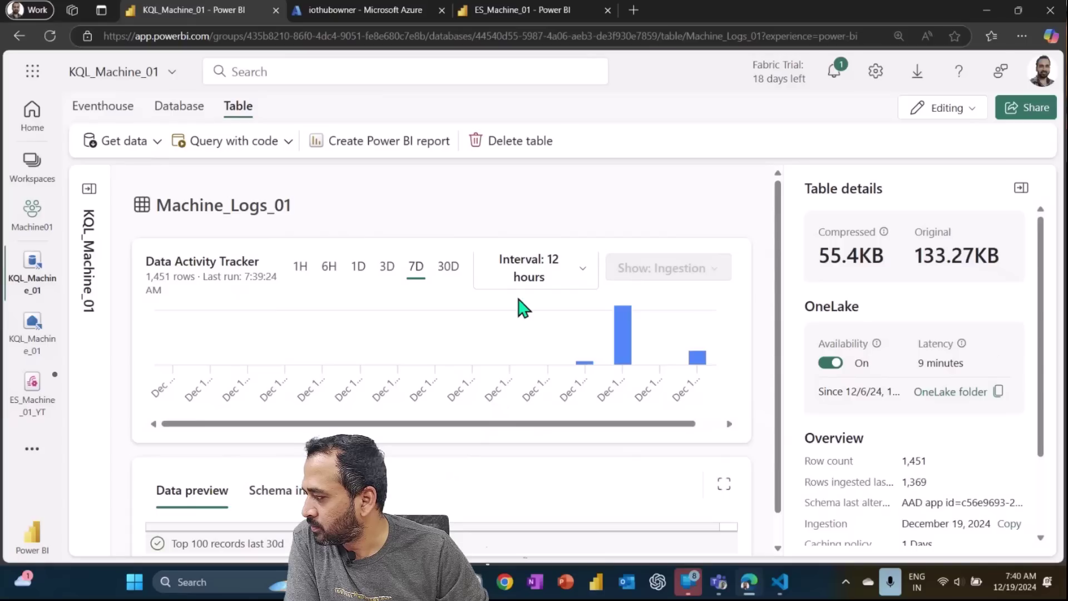
- Glance at the Machine_Logs_01 data preview, then return to the ES_Machine_01 eventstream's EH-Machine-01 settings
{"action": "scroll", "coordinate": [307, 290], "scroll_direction": "down", "scroll_amount": 1}
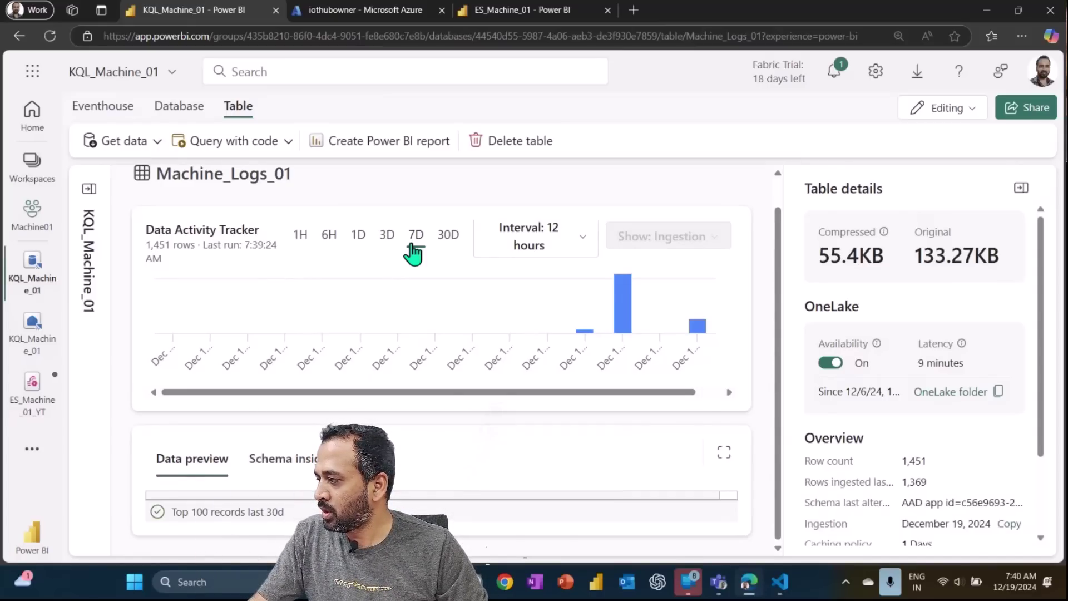
{"action": "key", "text": "ctrl+Tab"}
{"action": "key", "text": "ctrl+Tab"}
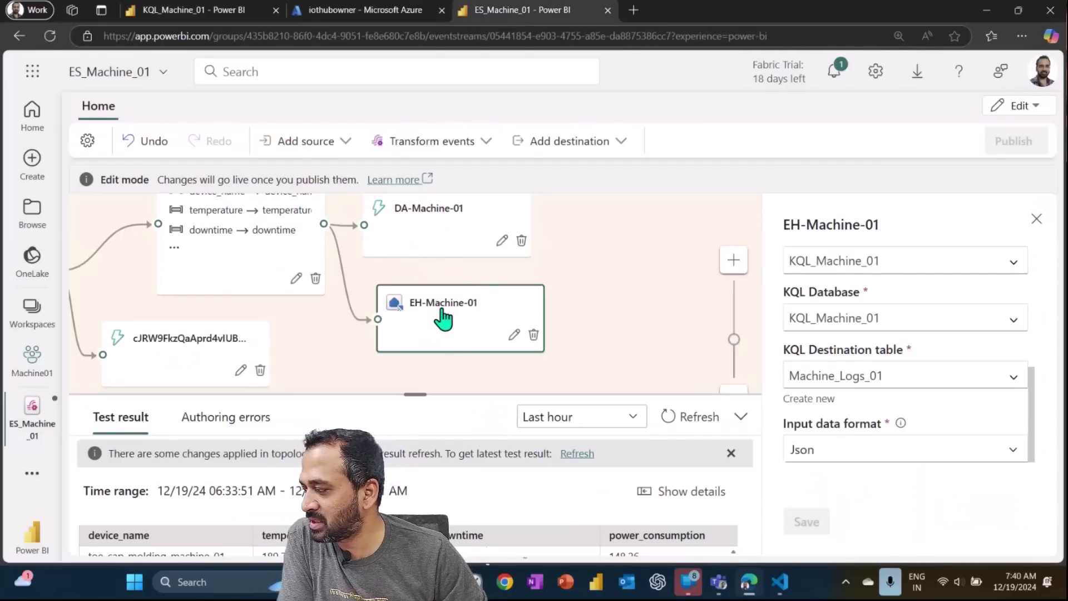
{"action": "left_click", "coordinate": [145, 7]}
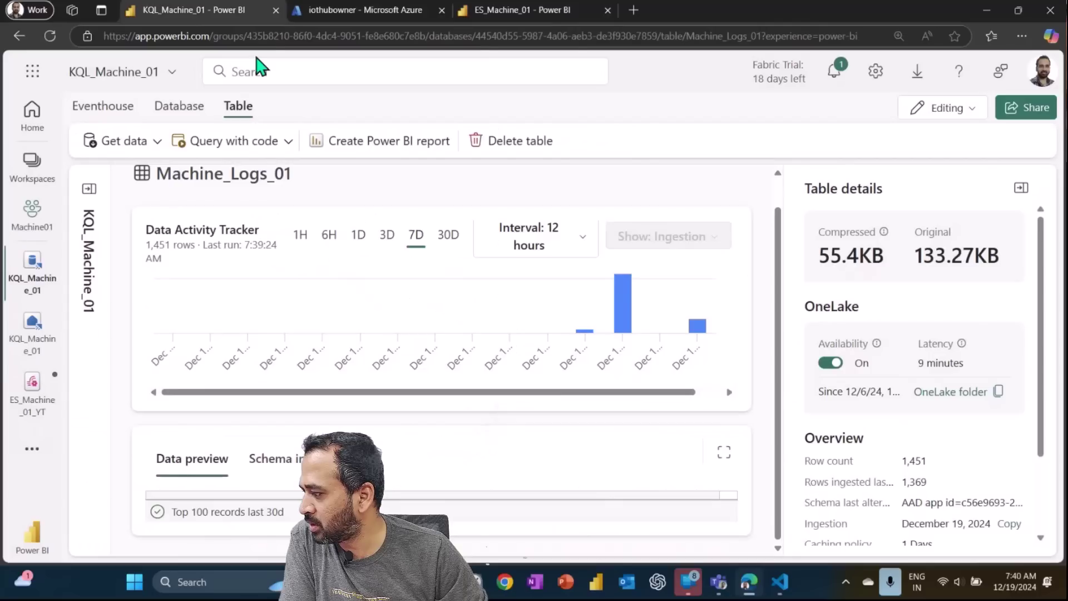
{"action": "left_click", "coordinate": [724, 451]}
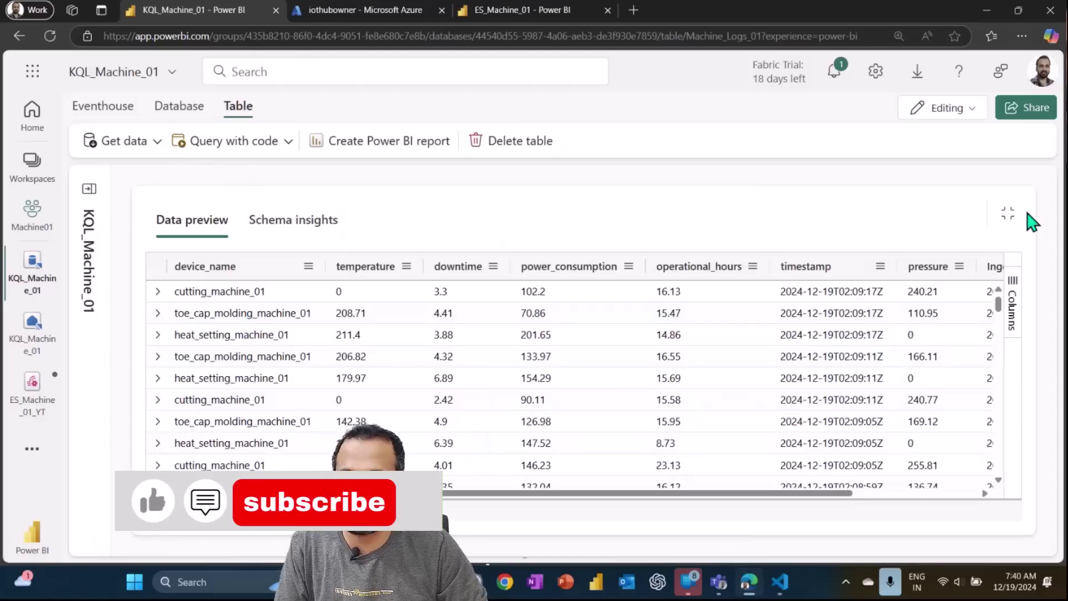
{"action": "left_click", "coordinate": [1009, 216]}
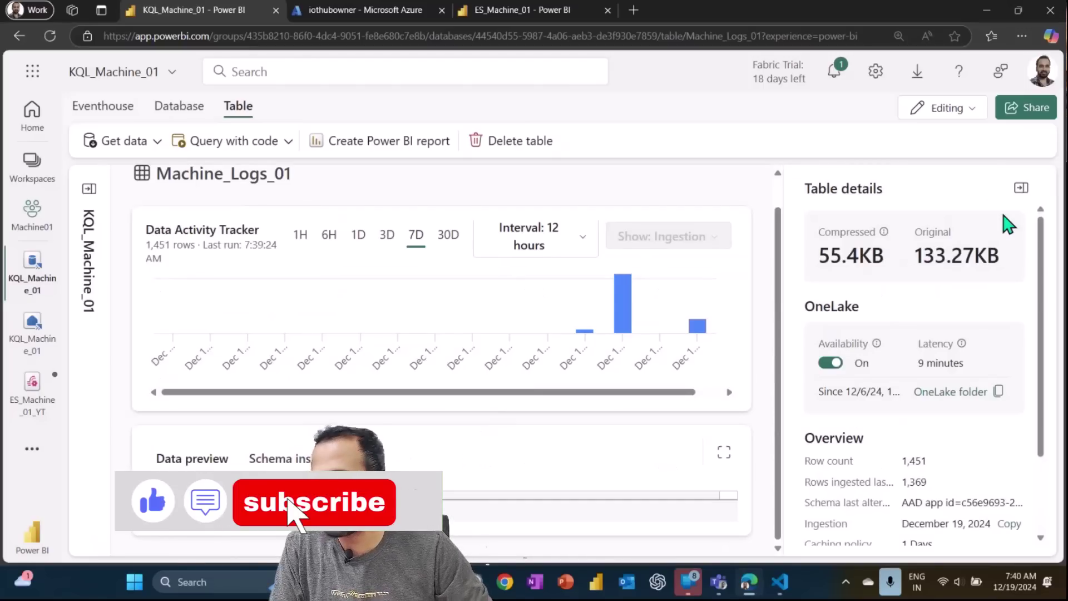
{"action": "key", "text": "ctrl+Tab"}
{"action": "key", "text": "ctrl+Tab"}
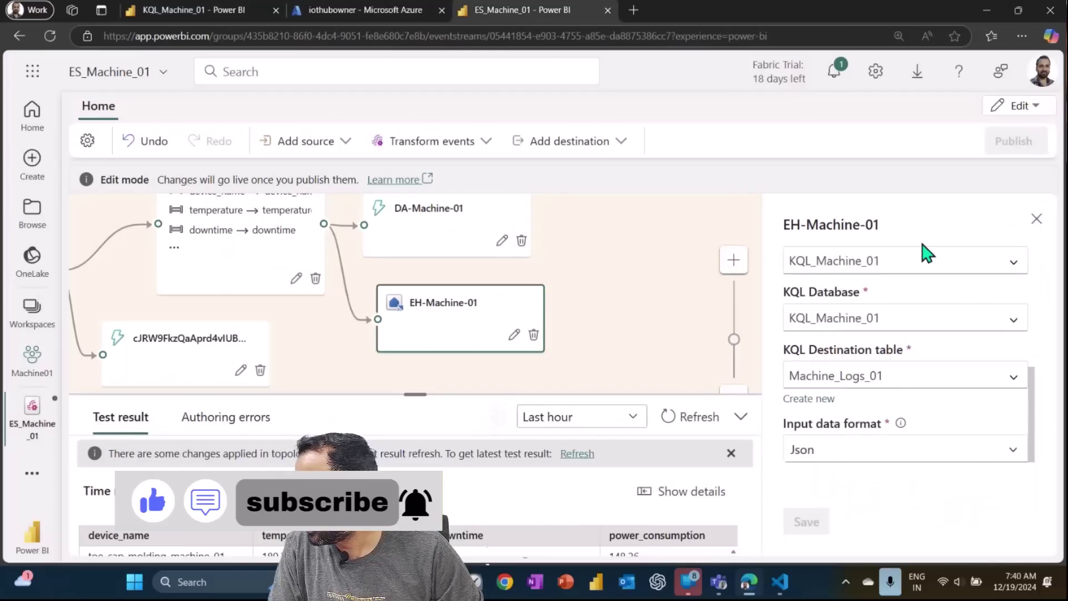
- Open the DA-Machine-01 destination and check its Machine01 workspace, DA-Machine-01 activator and Json format
{"action": "left_click_drag", "start_coordinate": [585, 258], "coordinate": [615, 305]}
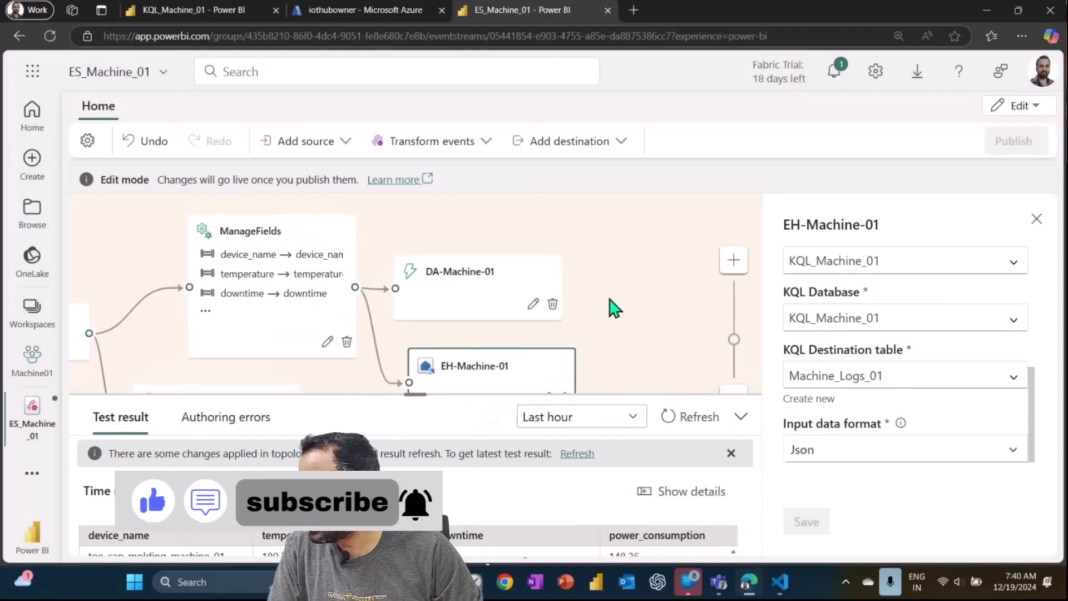
{"action": "left_click", "coordinate": [455, 285]}
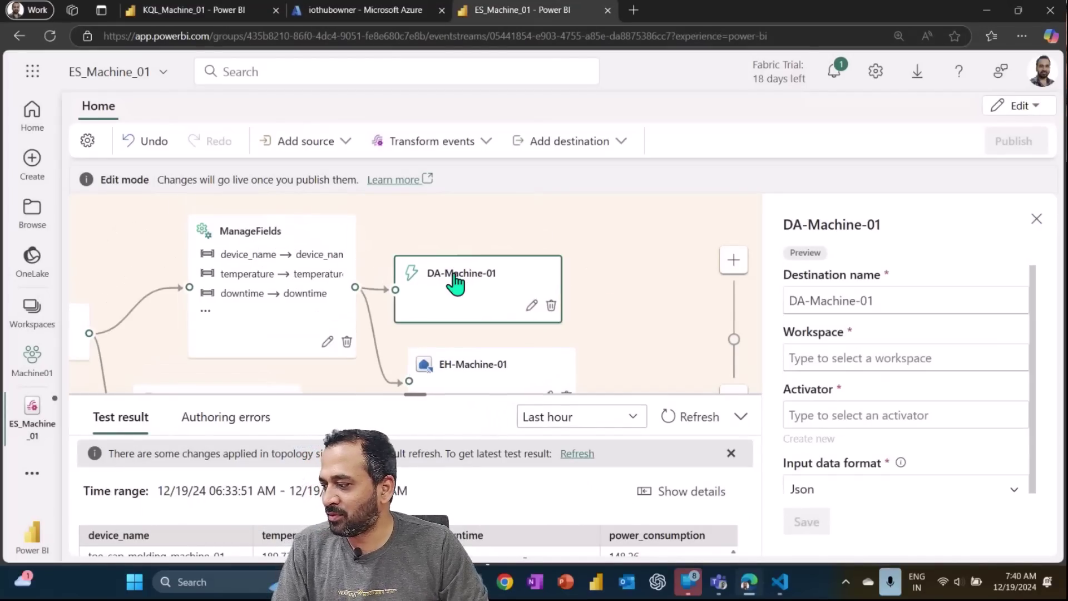
{"action": "left_click", "coordinate": [581, 145]}
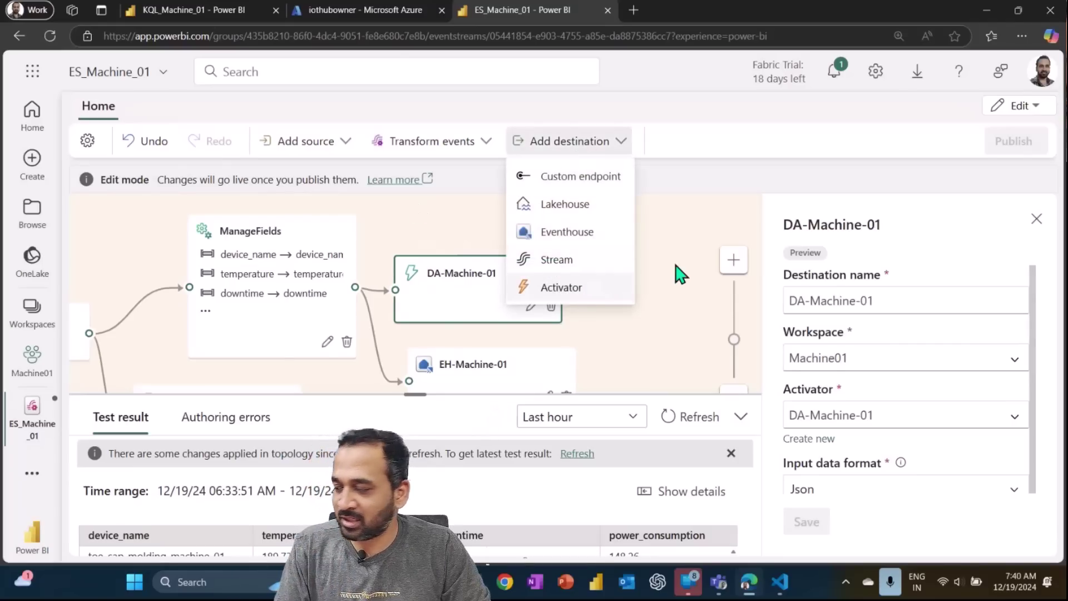
{"action": "left_click", "coordinate": [885, 298]}
{"action": "left_click_drag", "start_coordinate": [884, 299], "coordinate": [803, 294]}
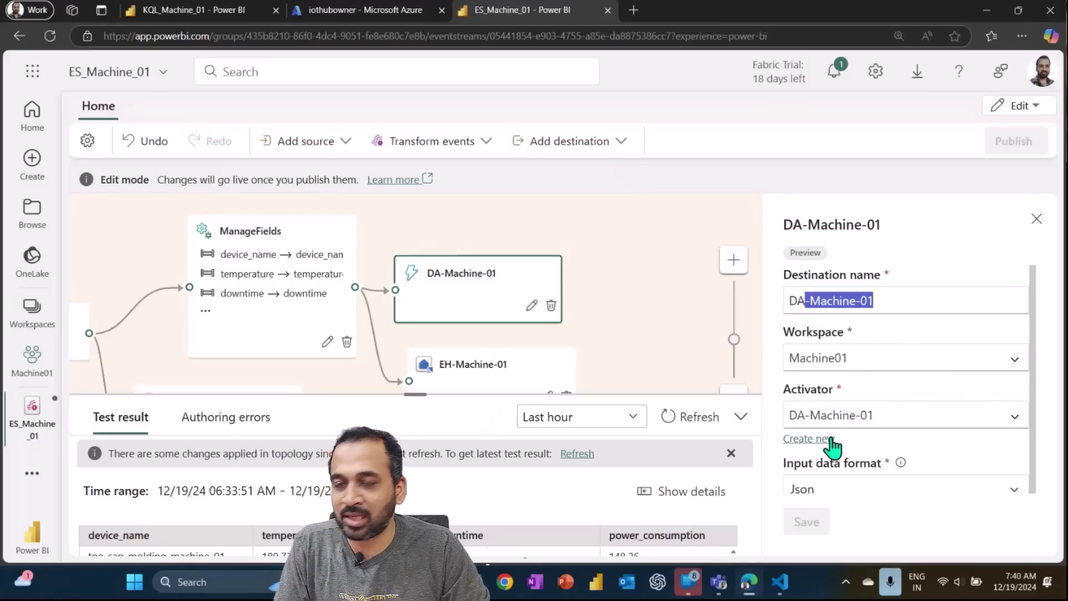
{"action": "scroll", "coordinate": [1030, 345], "scroll_direction": "down", "scroll_amount": 1}
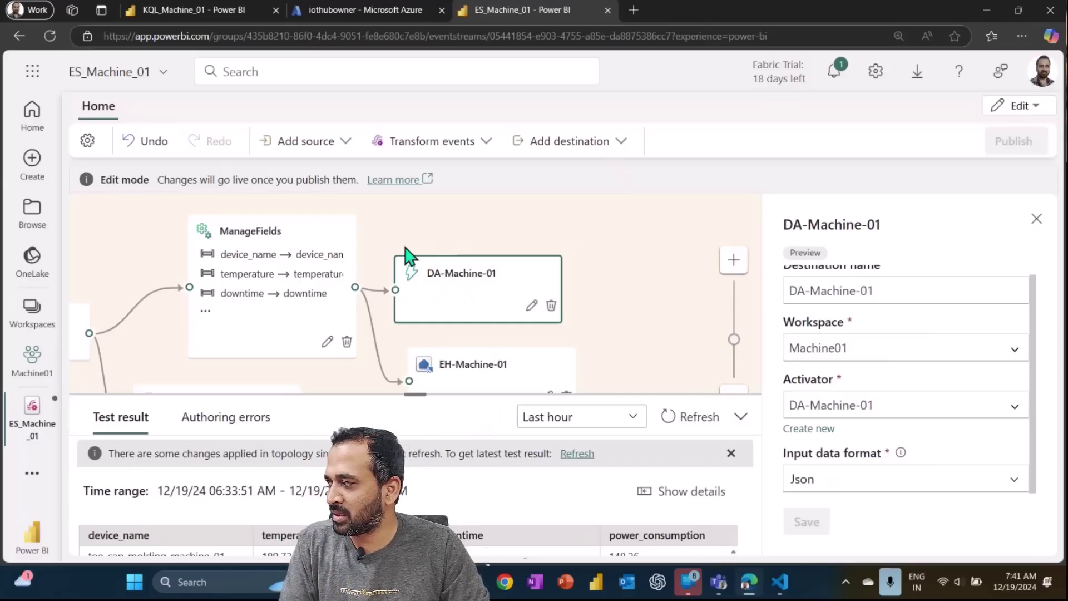
- Open the DA-Machine-01 activator from the Machine01 workspace and view the ES_Machine_01-stream live feed
{"action": "left_click", "coordinate": [190, 12]}
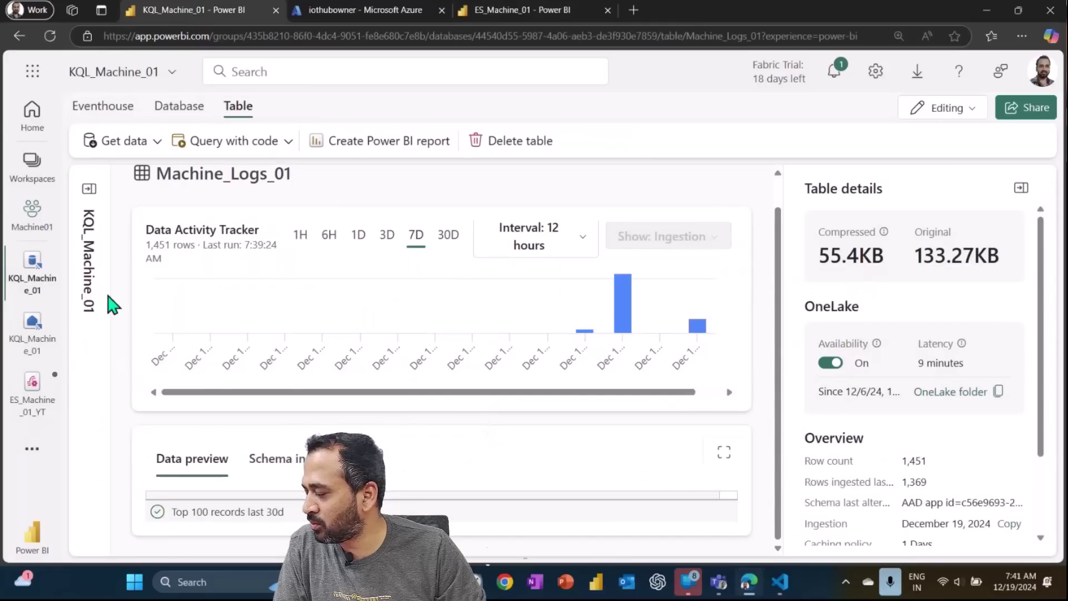
{"action": "left_click", "coordinate": [39, 220]}
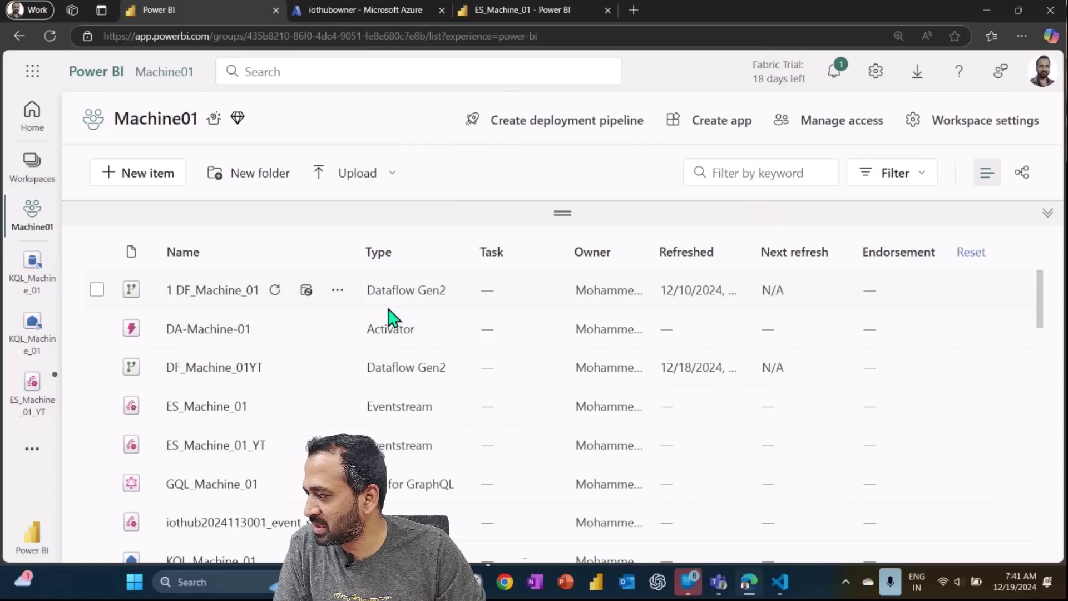
{"action": "left_click_drag", "start_coordinate": [381, 328], "coordinate": [442, 338]}
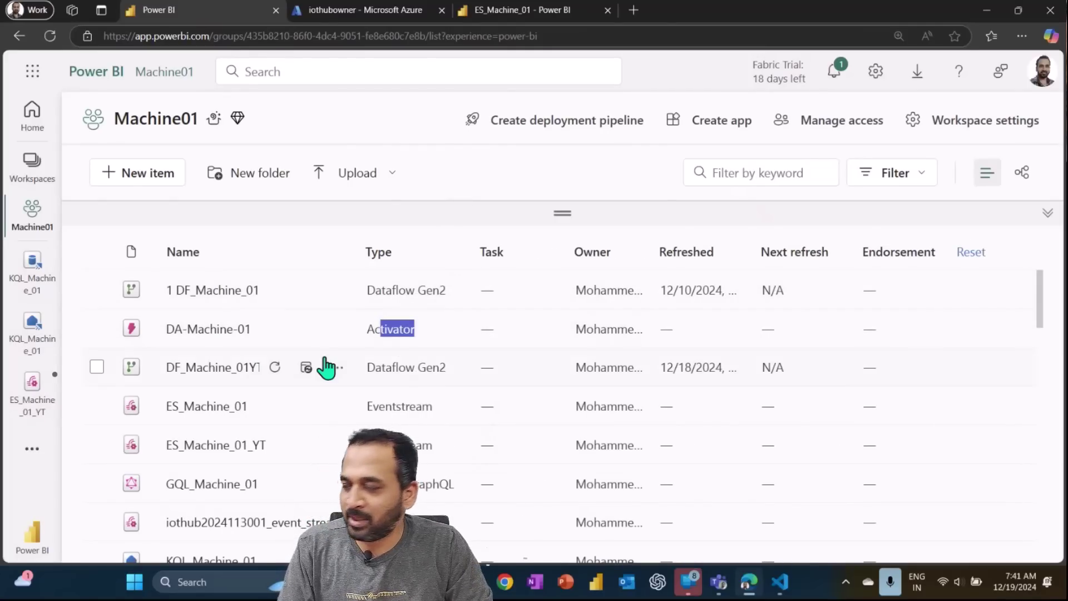
{"action": "left_click", "coordinate": [202, 334]}
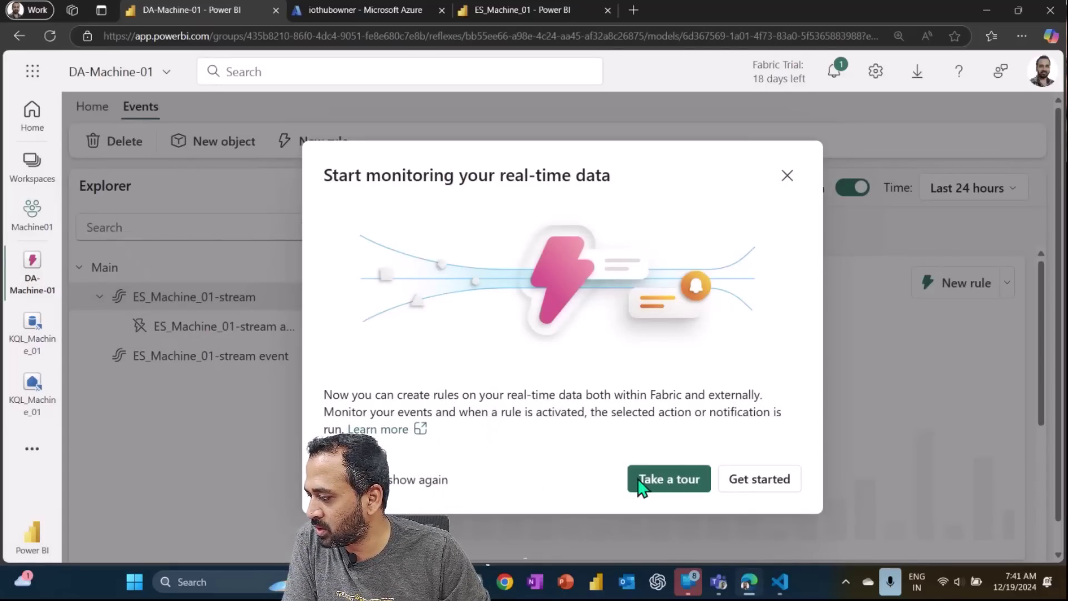
{"action": "left_click", "coordinate": [753, 482]}
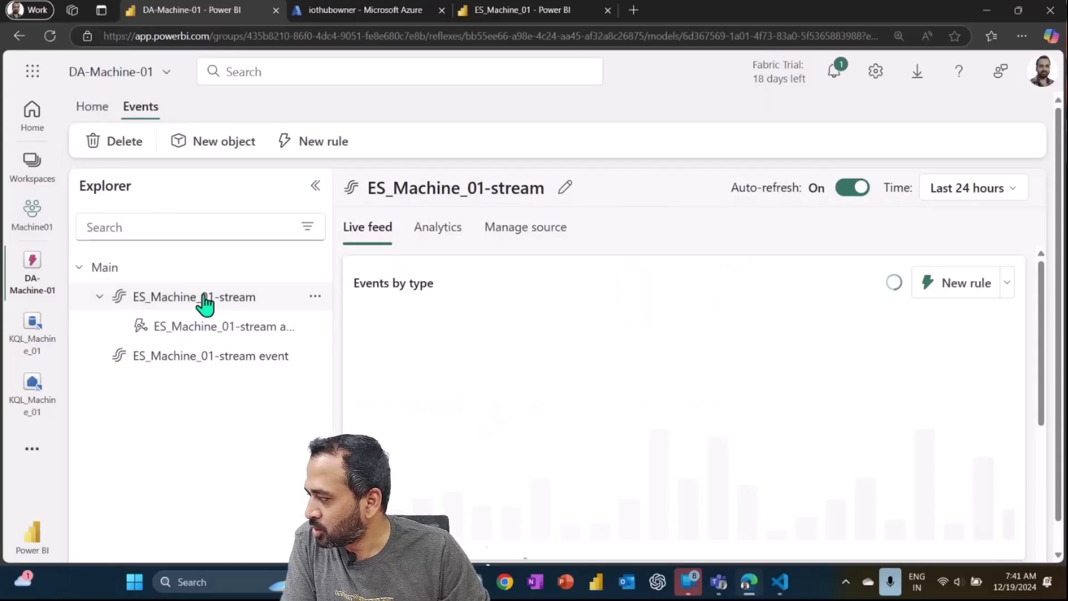
{"action": "left_click", "coordinate": [271, 303]}
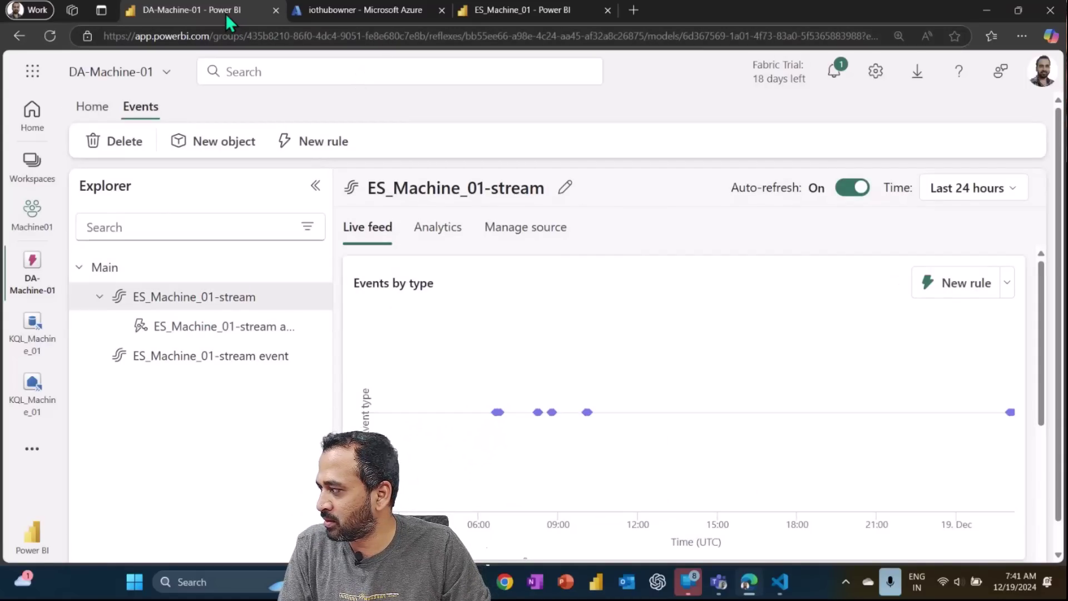
- Compare the activator with the ES_Machine_01 flow's stream node, then return to DA-Machine-01
{"action": "left_click_drag", "start_coordinate": [228, 14], "coordinate": [374, 17]}
{"action": "key", "text": "ctrl+Tab"}
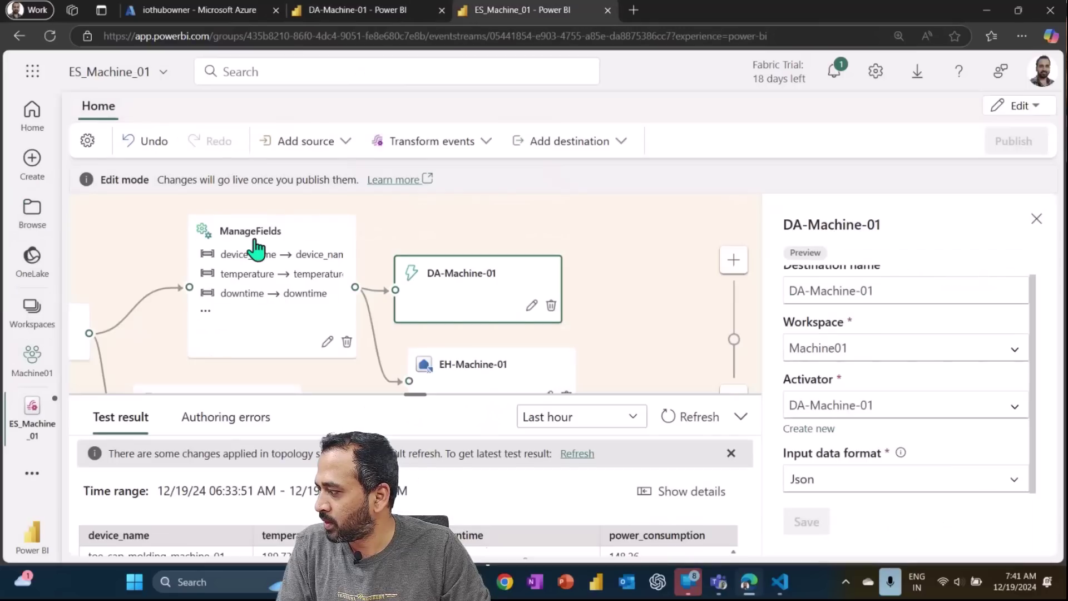
{"action": "left_click_drag", "start_coordinate": [126, 262], "coordinate": [311, 253]}
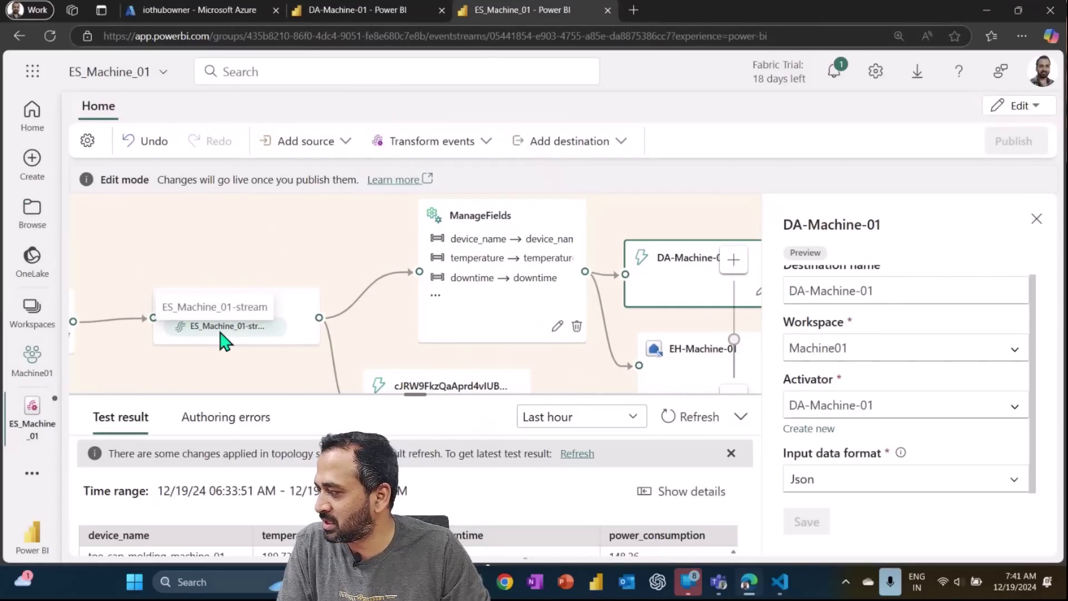
{"action": "key", "text": "ctrl+Tab"}
{"action": "key", "text": "ctrl+Tab"}
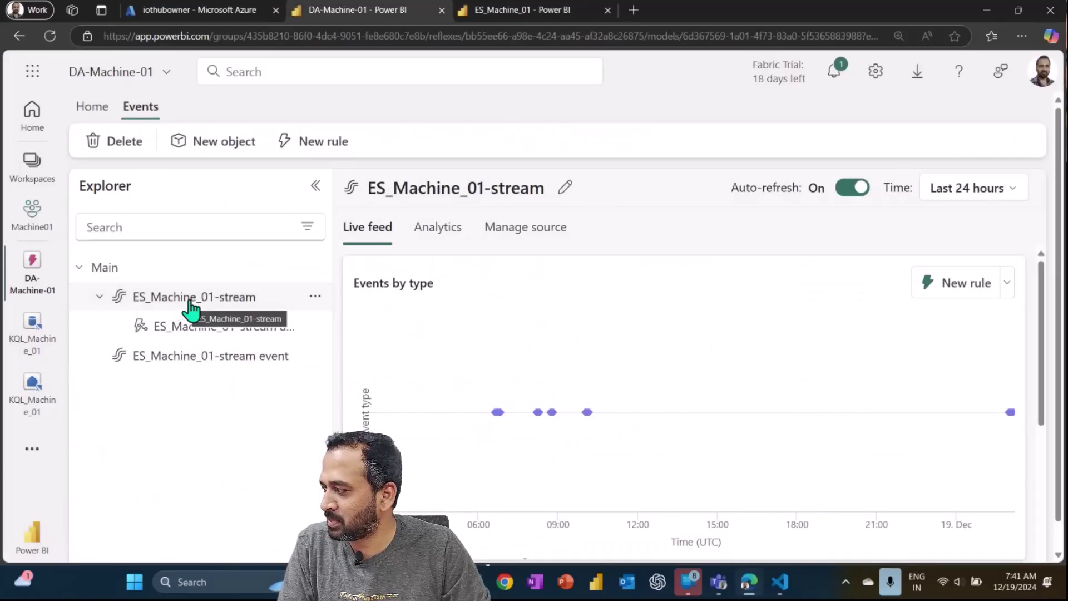
- Inspect one received event's details in the Events by type chart, then return to ES_Machine_01
{"action": "left_click", "coordinate": [588, 412]}
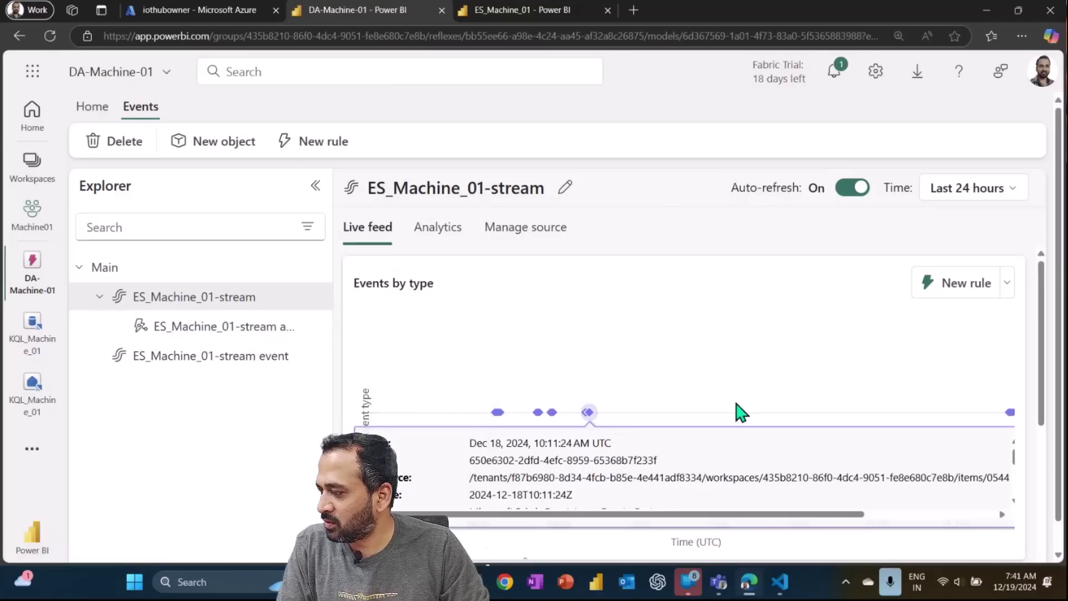
{"action": "mouse_move", "coordinate": [973, 424]}
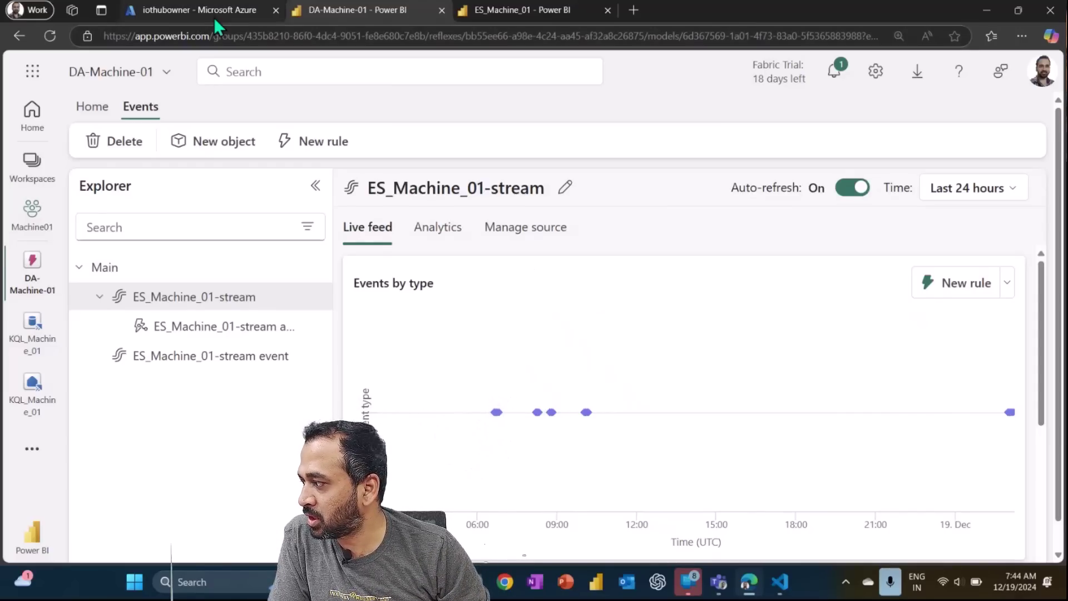
{"action": "key", "text": "ctrl+Tab"}
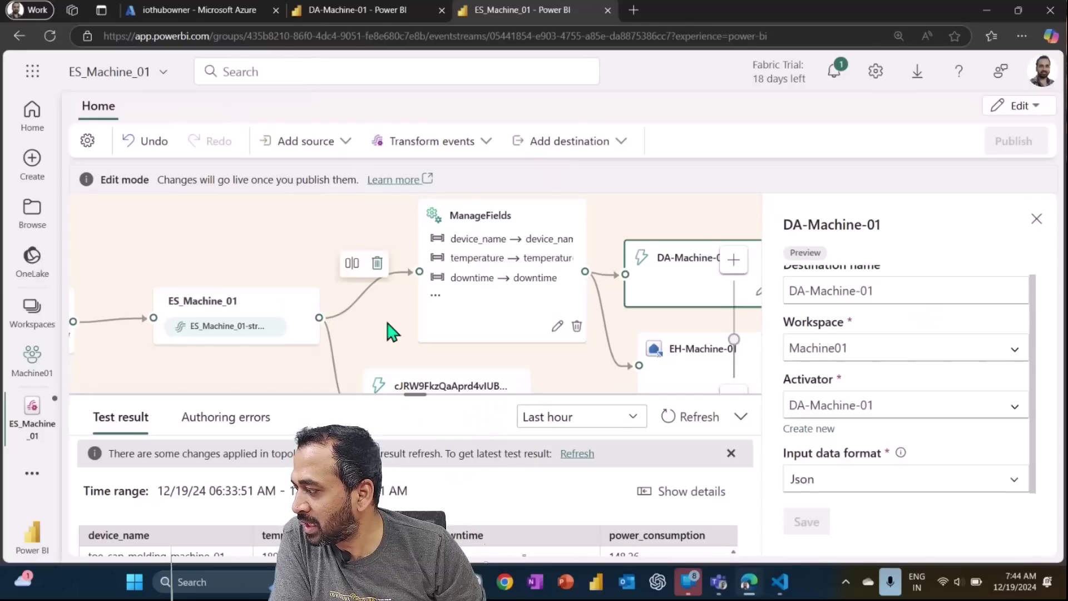
- Open the auto-named Activator destination and confirm it targets workspace Machine01 and activator DA-Machine-01
{"action": "scroll", "coordinate": [384, 323], "scroll_direction": "down", "scroll_amount": 2}
{"action": "scroll", "coordinate": [373, 320], "scroll_direction": "down", "scroll_amount": 2}
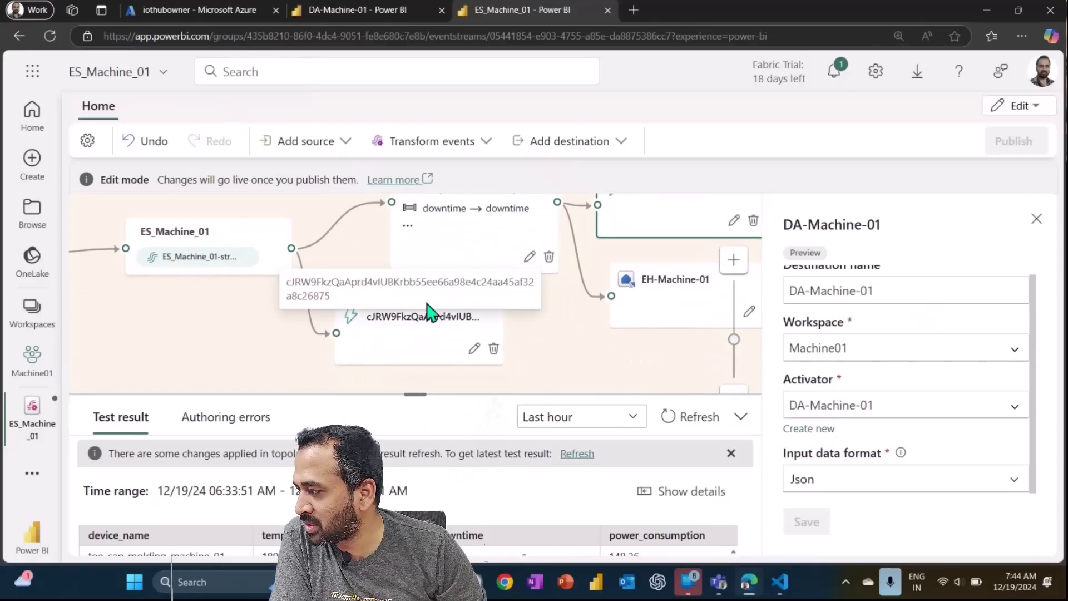
{"action": "left_click", "coordinate": [562, 146]}
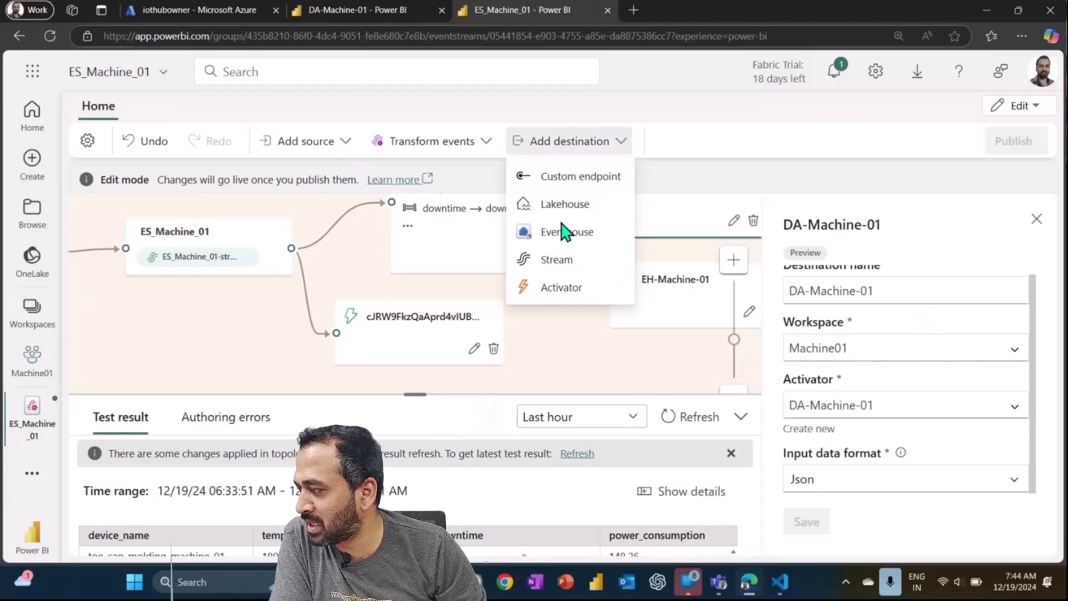
{"action": "left_click", "coordinate": [428, 322]}
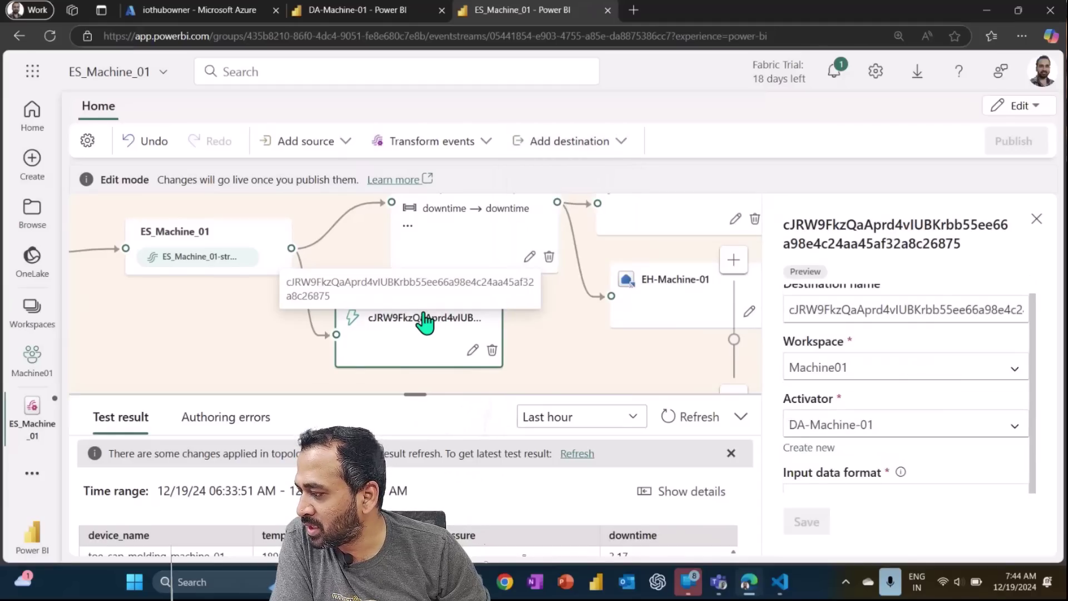
{"action": "scroll", "coordinate": [956, 370], "scroll_direction": "up", "scroll_amount": 1}
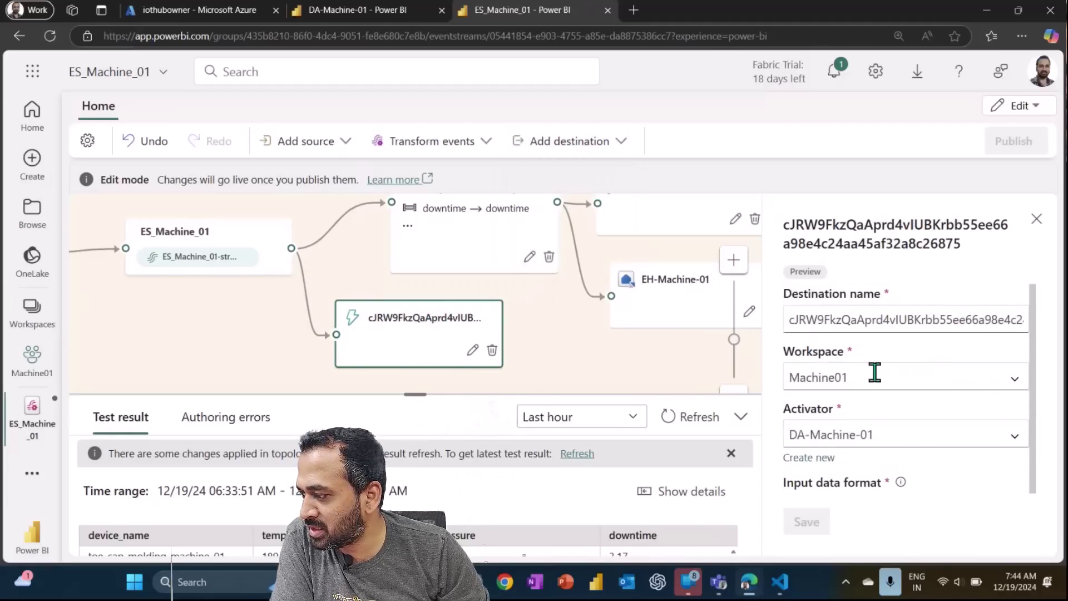
{"action": "scroll", "coordinate": [946, 409], "scroll_direction": "down", "scroll_amount": 1}
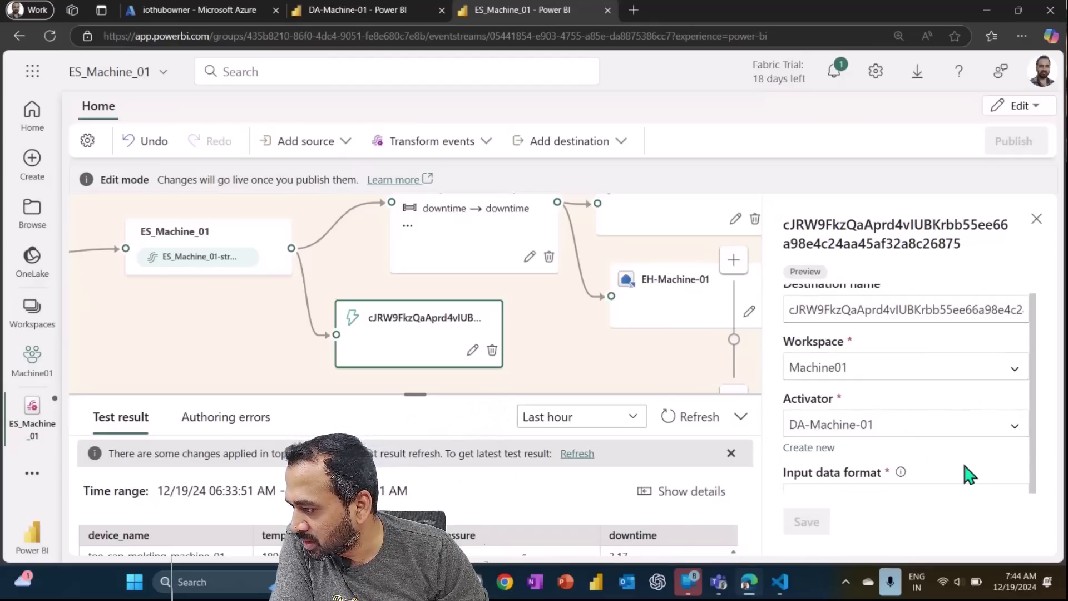
{"action": "key", "text": "ctrl+minus"}
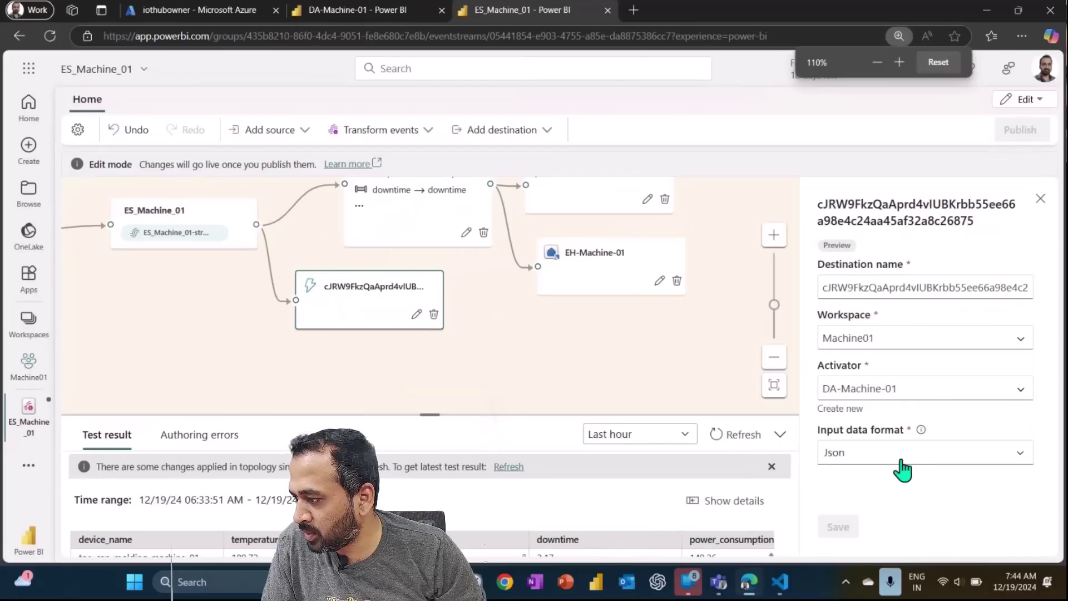
{"action": "key", "text": "ctrl+plus"}
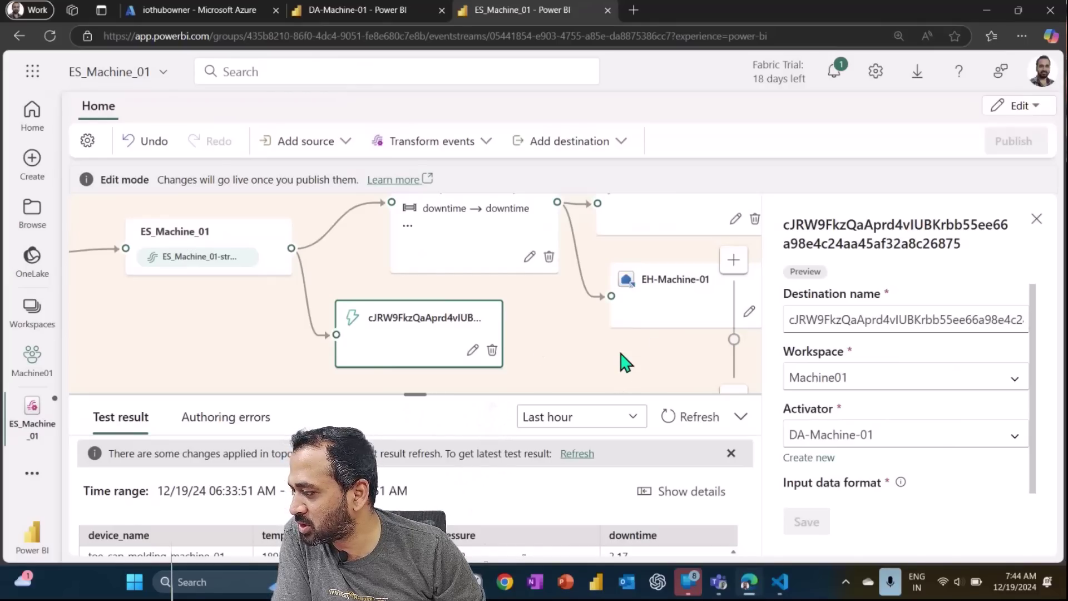
- Enlarge the Test result pane to show more toe_cap_molding_machine_01 rows, like pressure 175.32
{"action": "left_click_drag", "start_coordinate": [593, 399], "coordinate": [591, 367]}
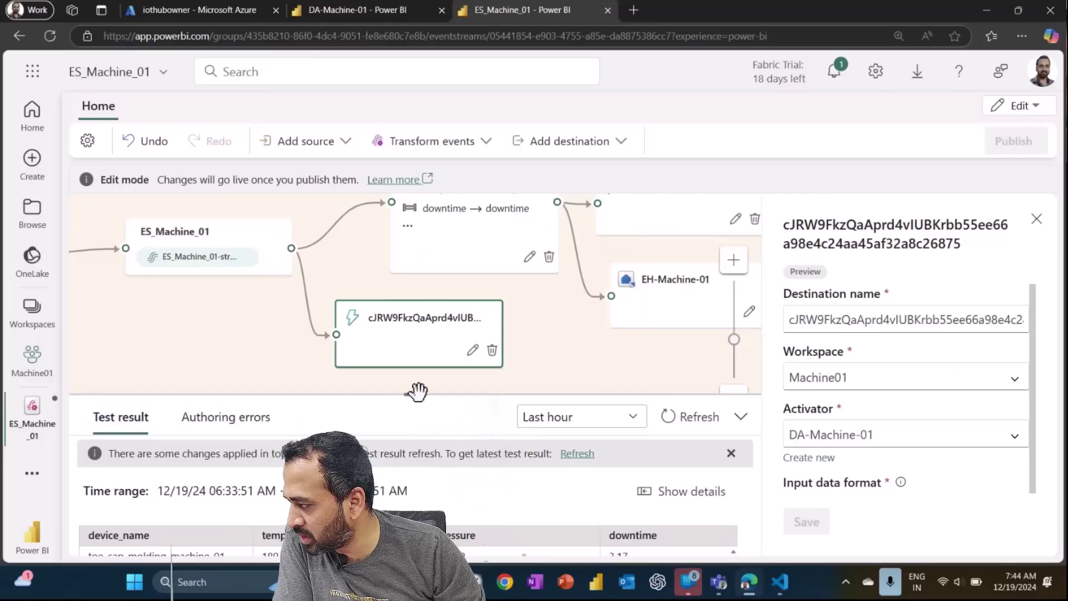
{"action": "left_click_drag", "start_coordinate": [417, 392], "coordinate": [426, 329]}
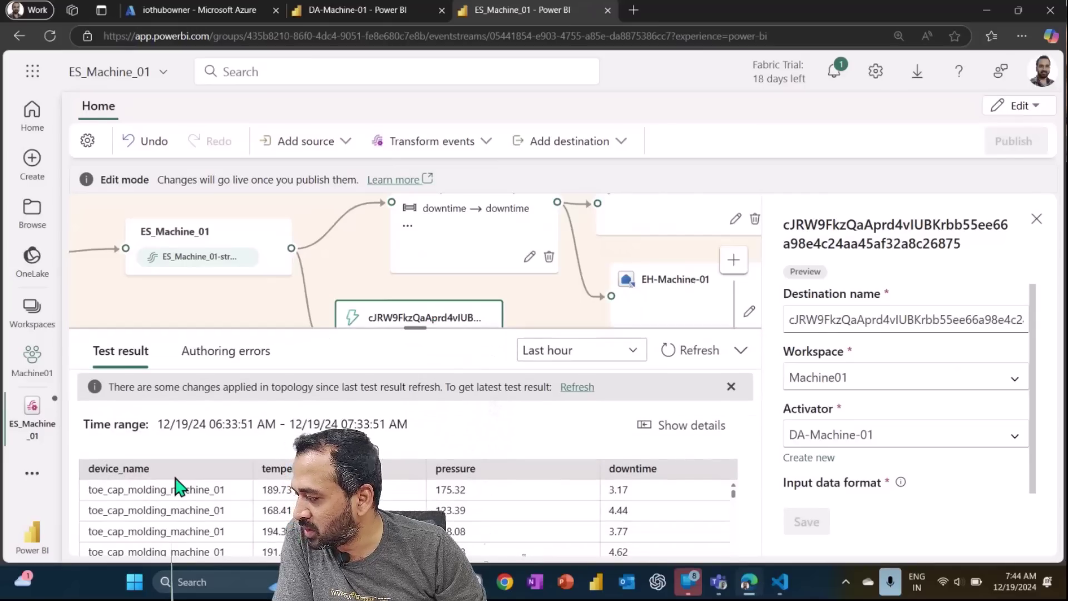